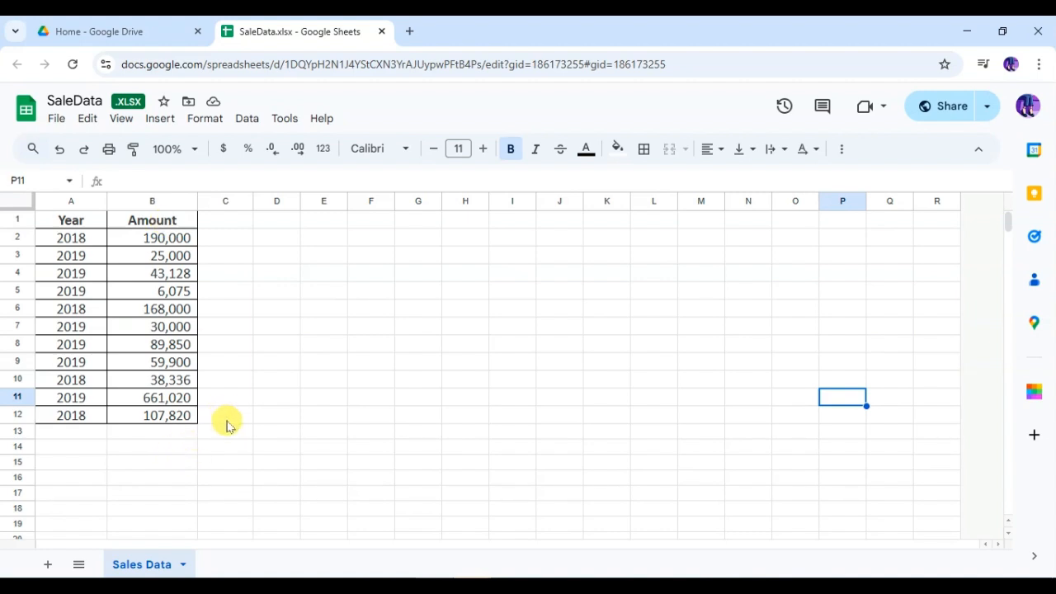
Insert a chart based on the Year and Amount data in A1:B12
left_click_drag(66, 222, 189, 418)
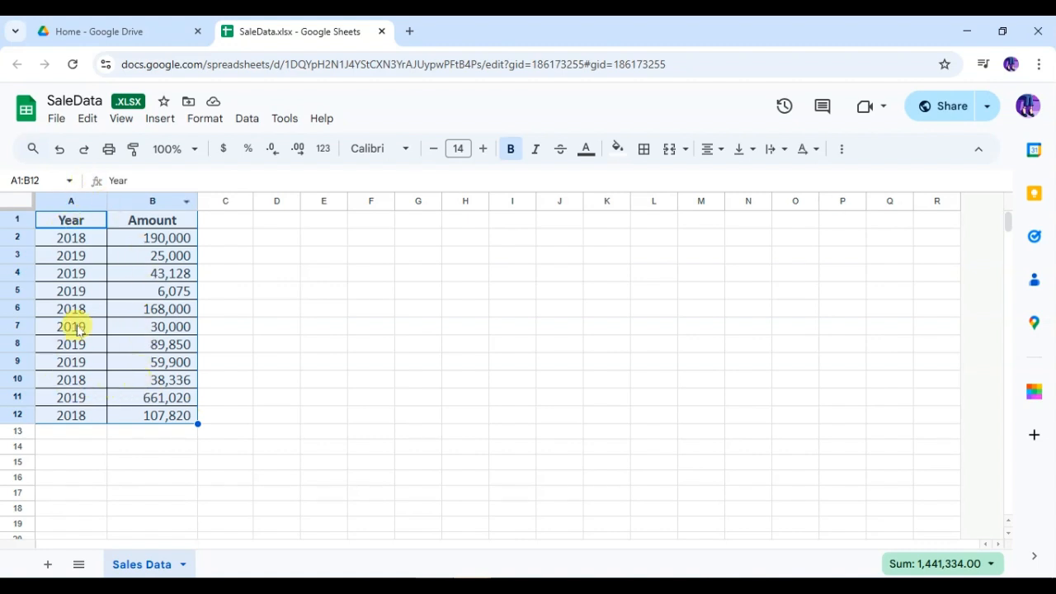
left_click(159, 125)
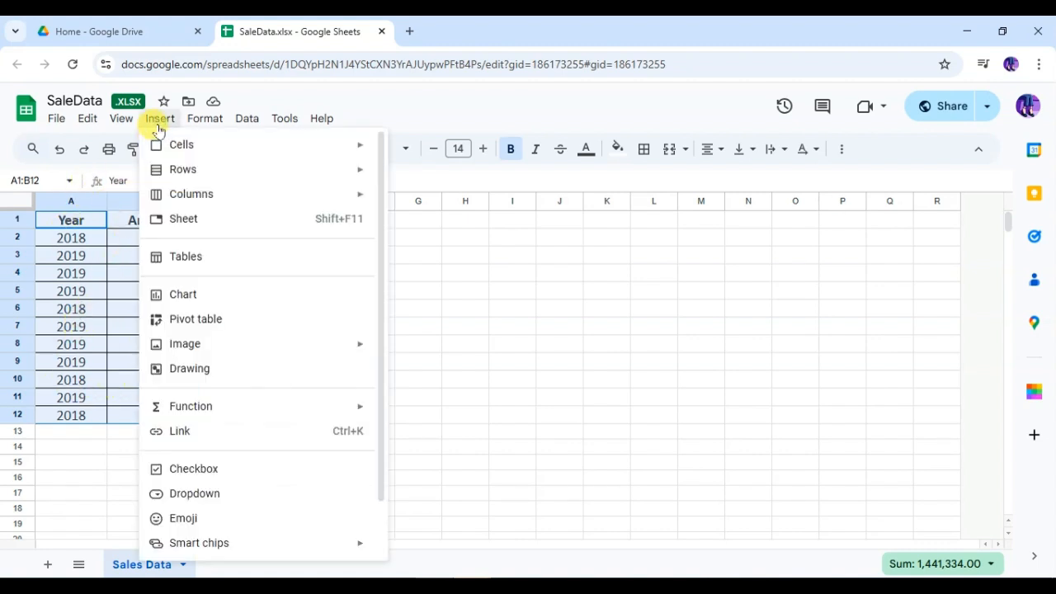
left_click(177, 295)
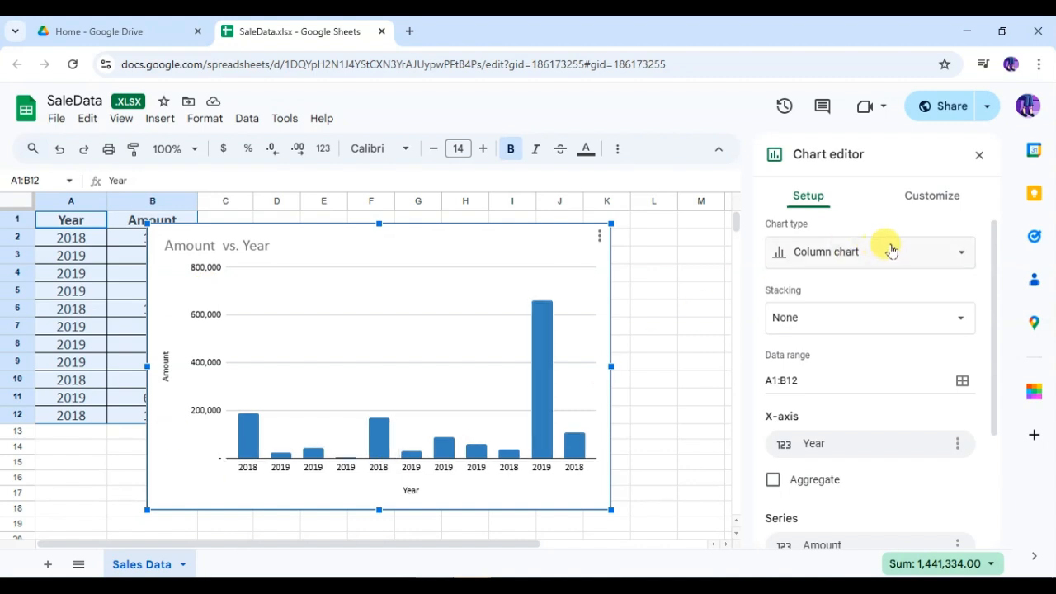
Change the chart to a line chart and shrink it from its lower-left corner so it clears the data columns
left_click(970, 258)
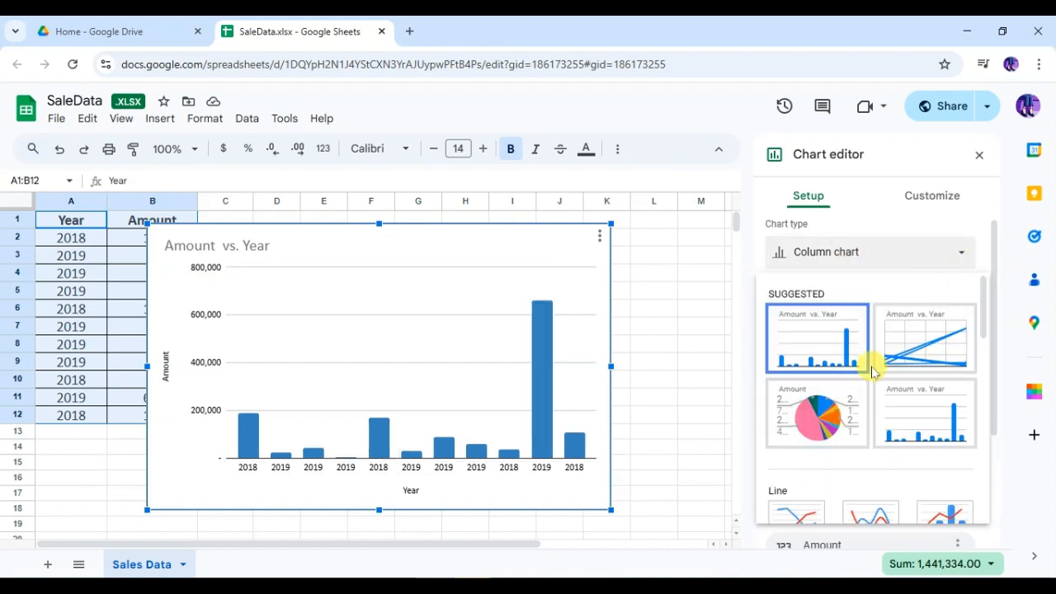
scroll(873, 388, "down", 3)
scroll(872, 406, "up", 2)
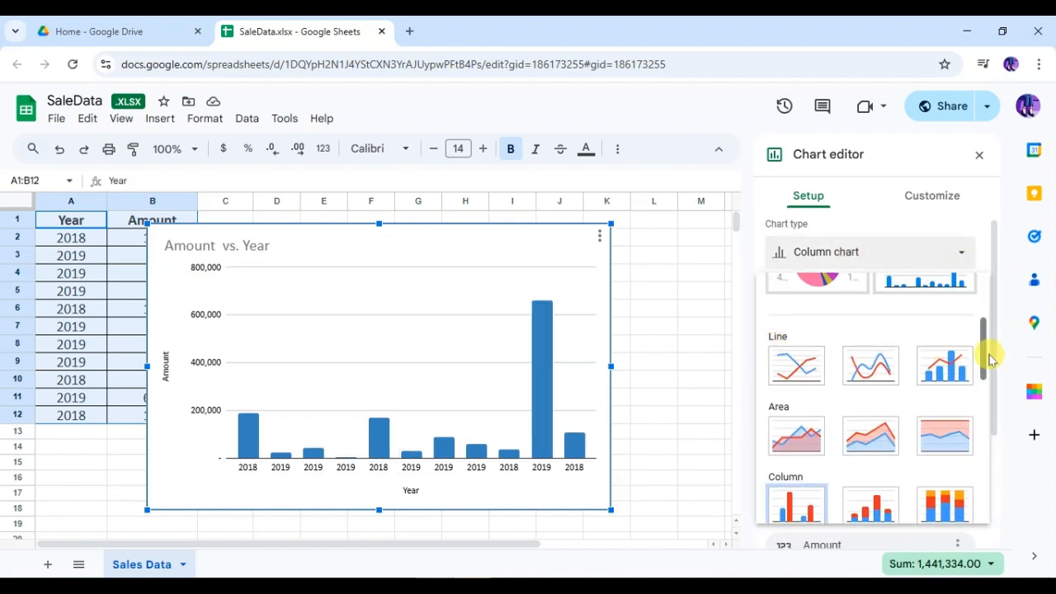
left_click(797, 367)
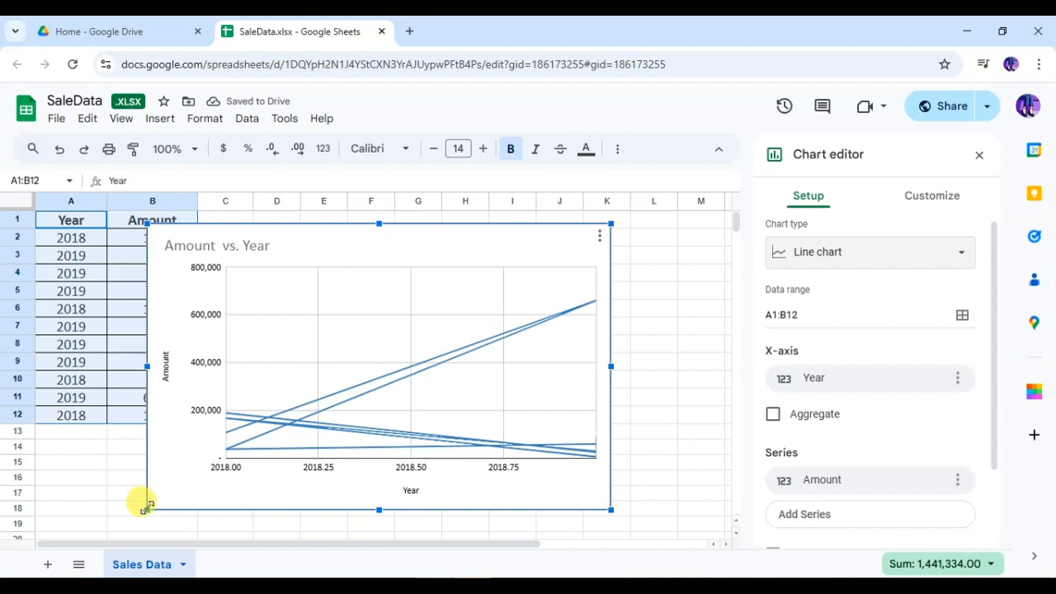
left_click_drag(146, 505, 266, 465)
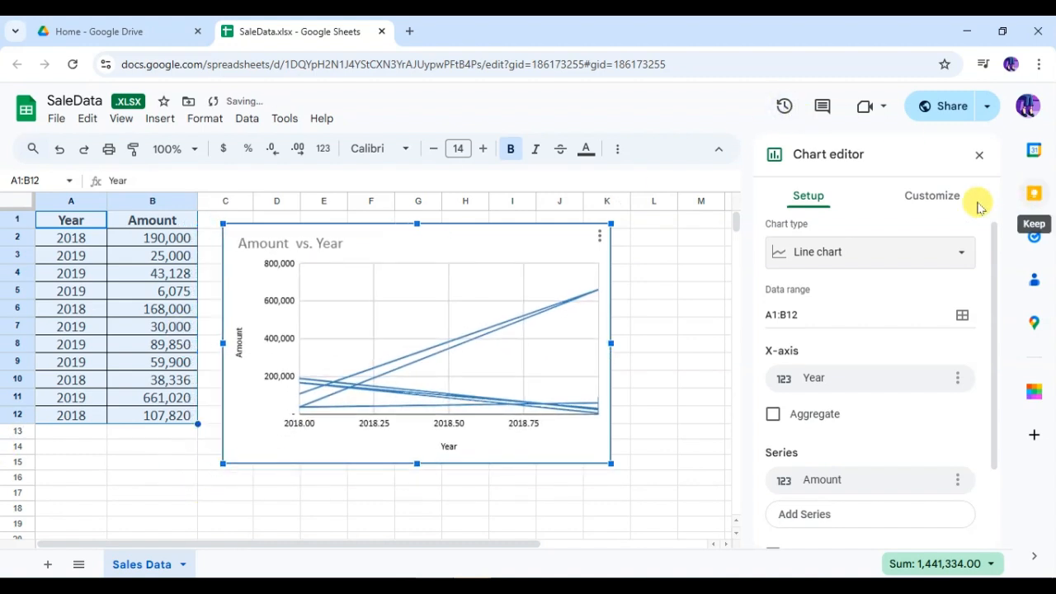
Set the horizontal axis labels to the Wide font at size 12
left_click(930, 204)
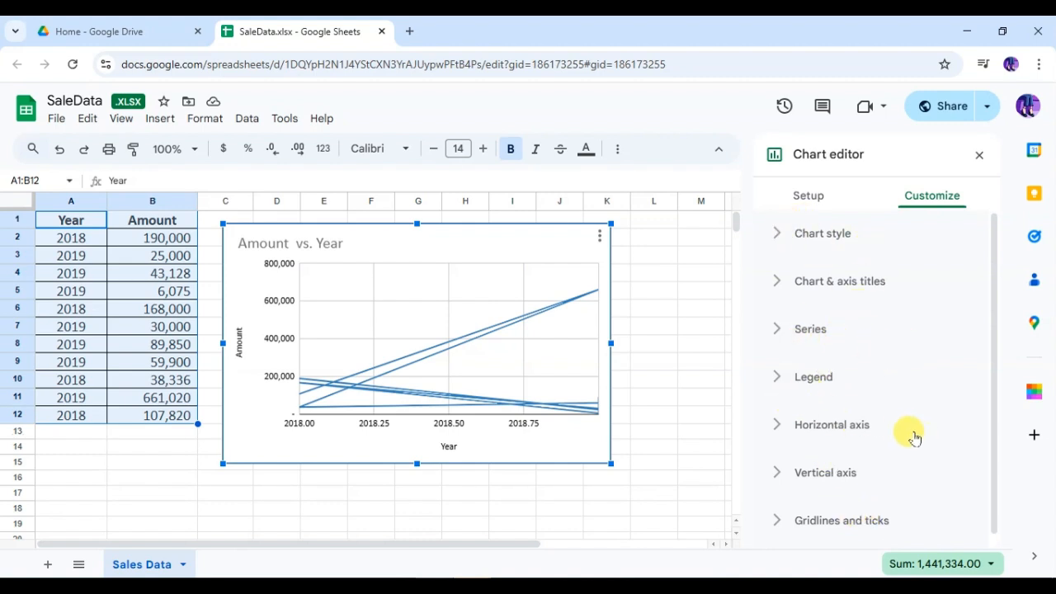
scroll(908, 434, "down", 1)
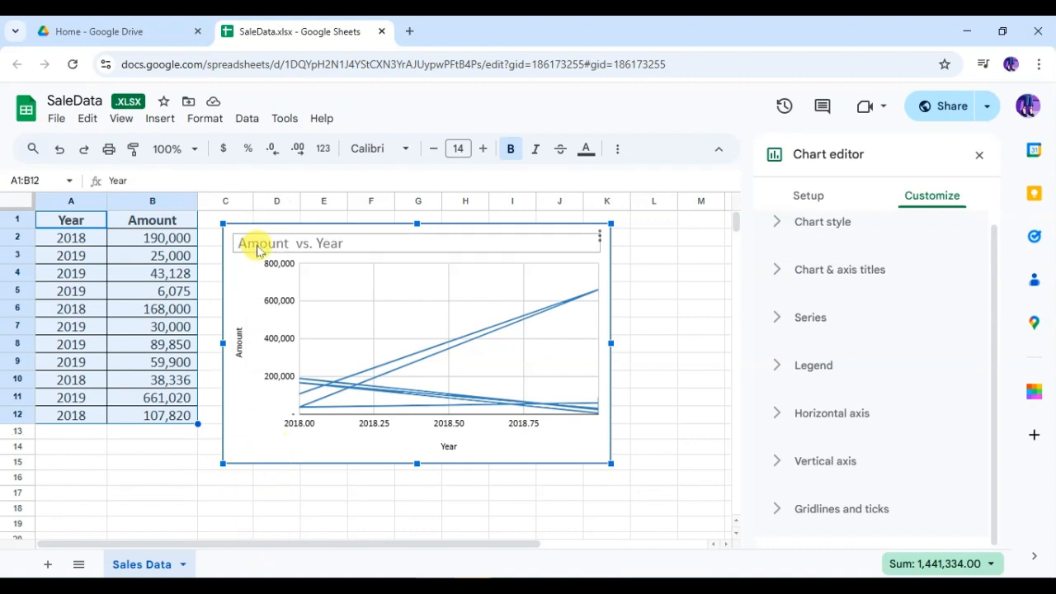
left_click(781, 418)
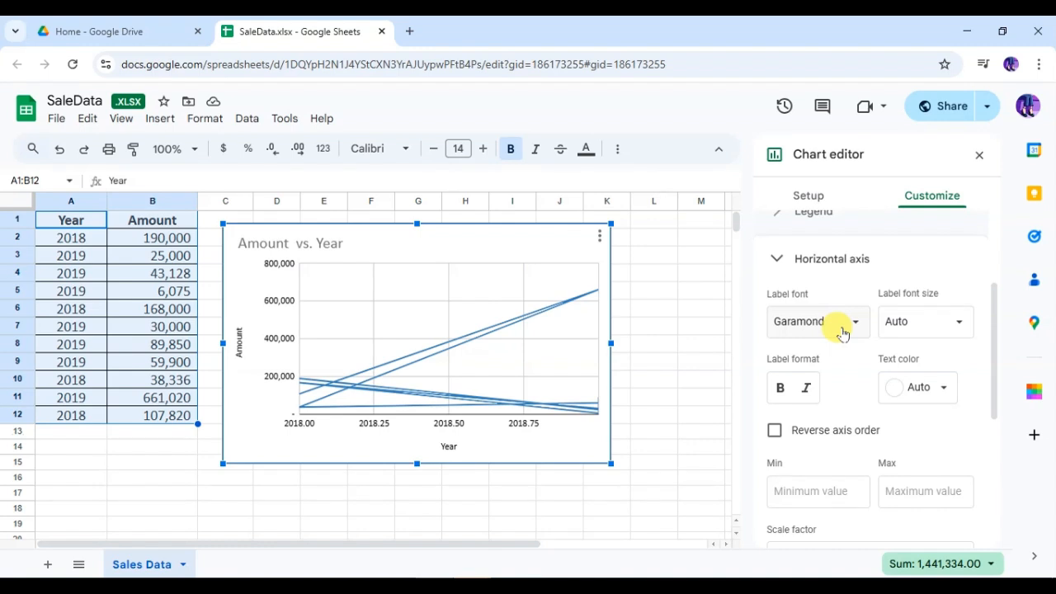
left_click(851, 328)
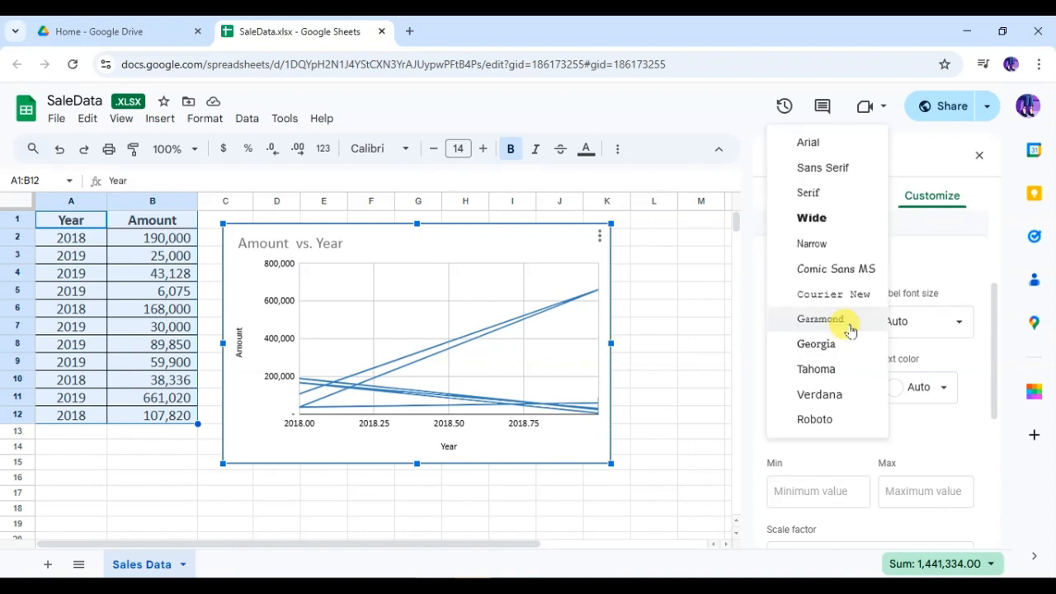
left_click(816, 218)
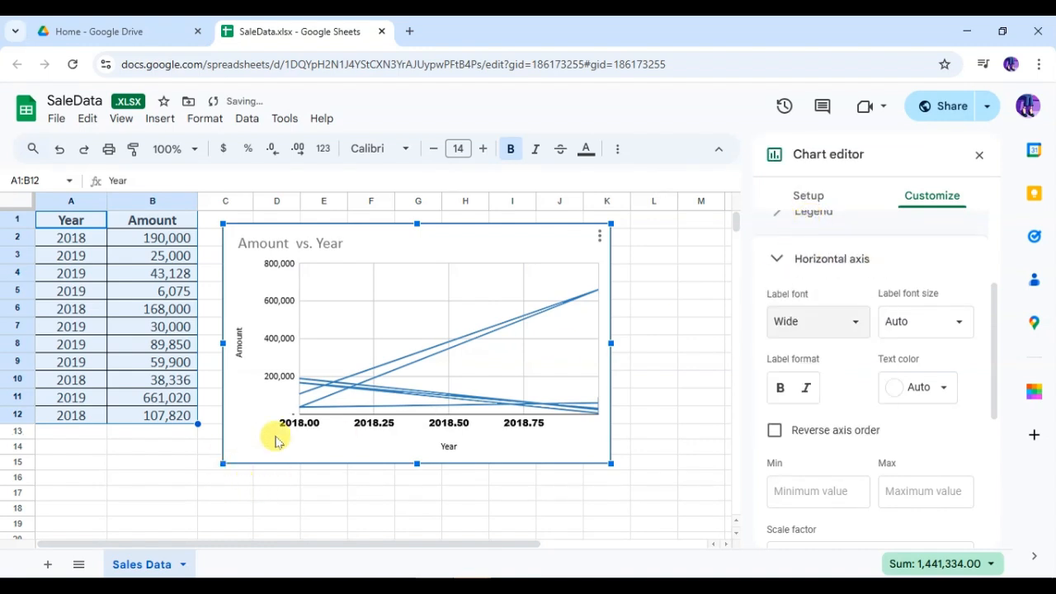
left_click(958, 323)
left_click(960, 323)
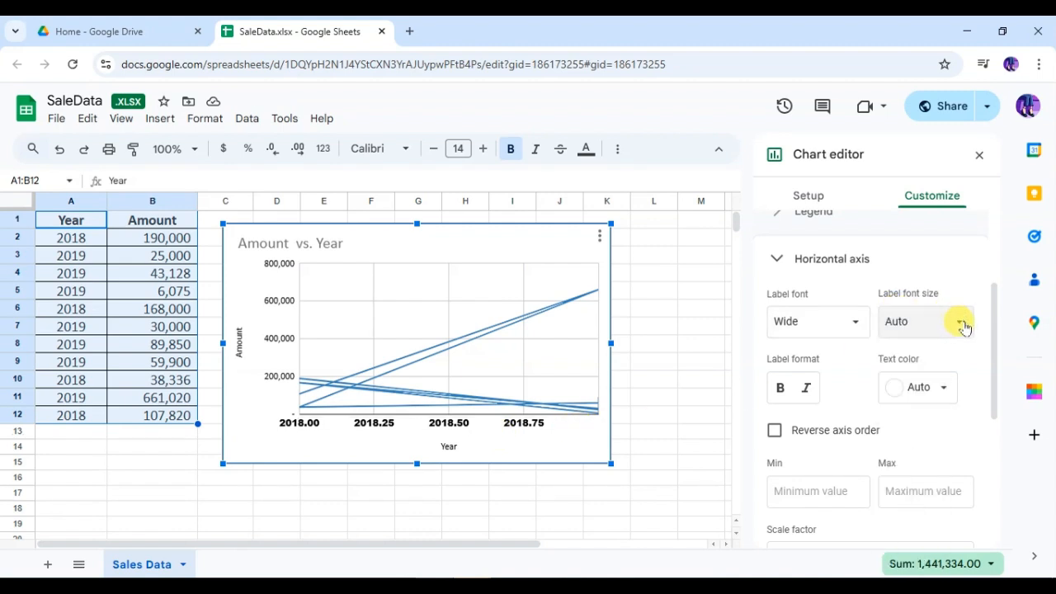
left_click(963, 324)
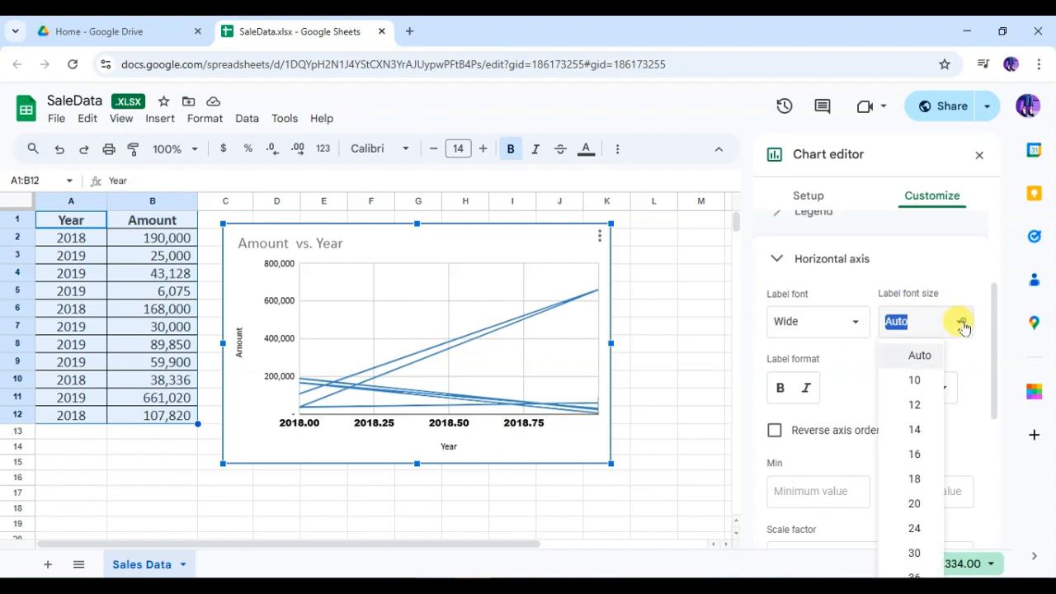
left_click(916, 406)
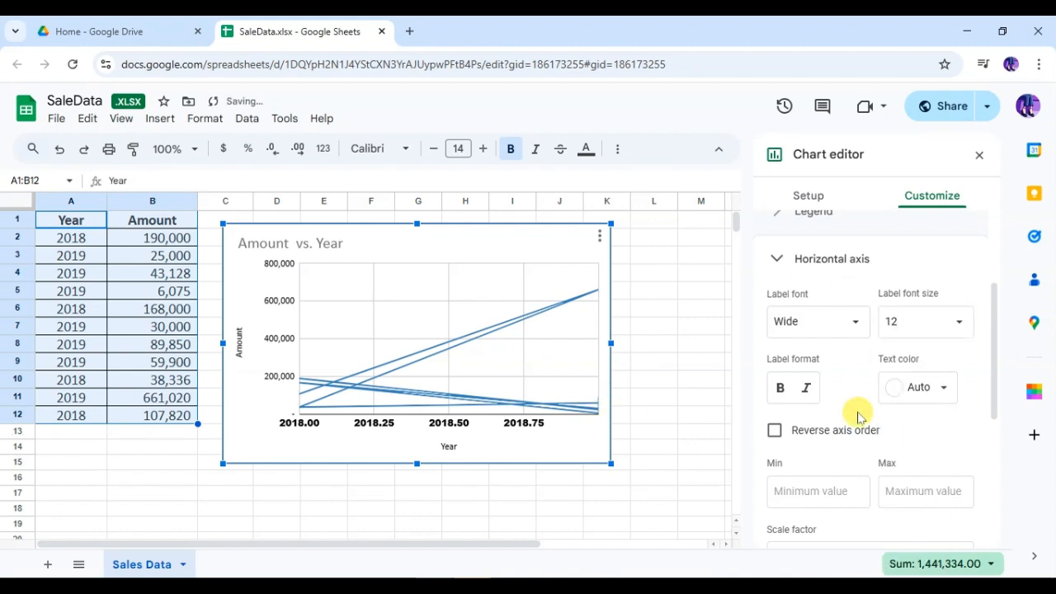
Make the horizontal axis labels bold and color them with the theme red
left_click(778, 395)
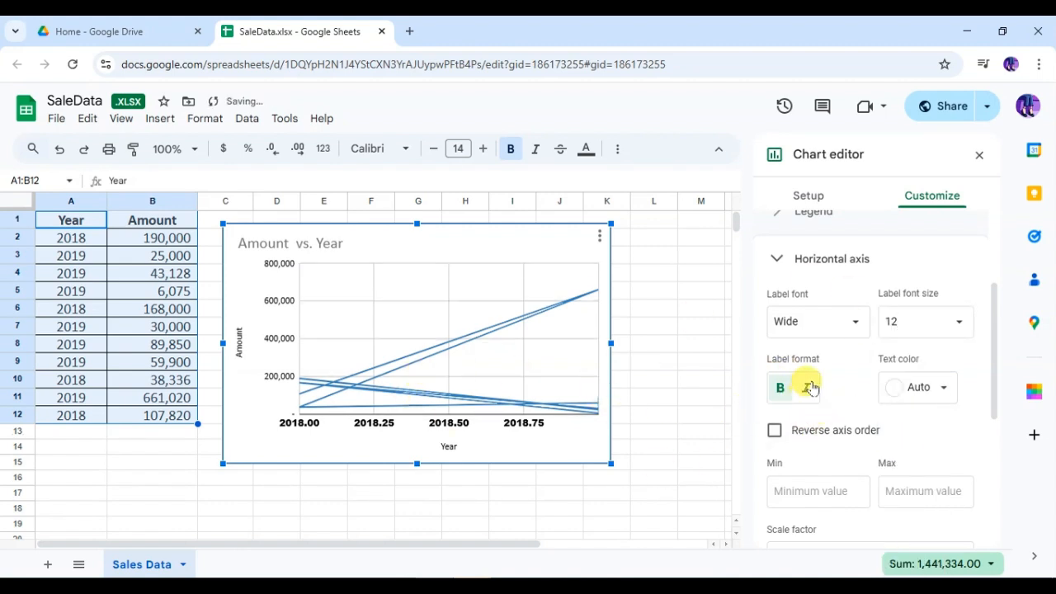
left_click(925, 397)
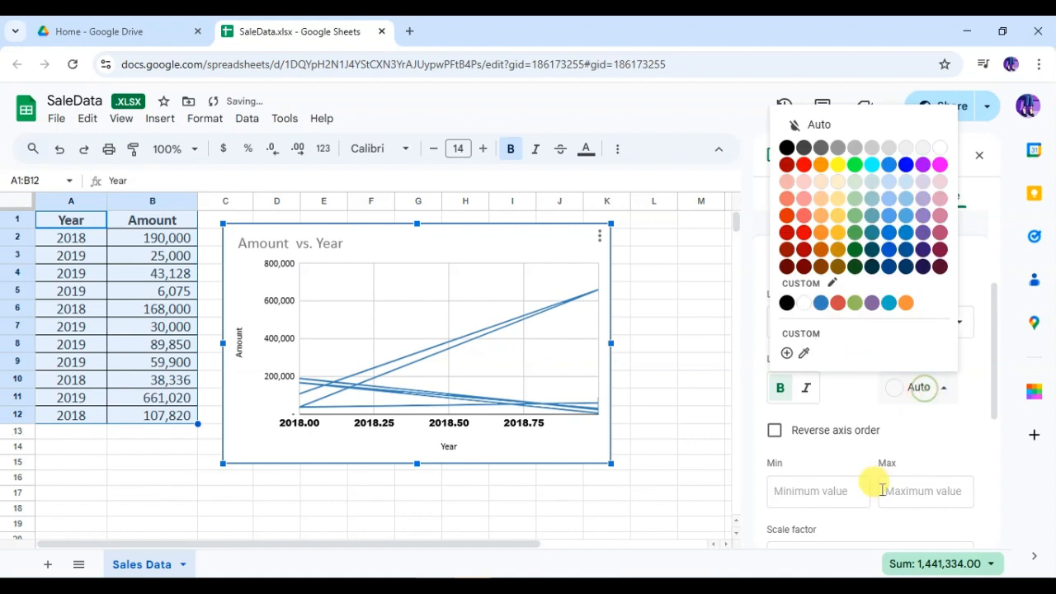
left_click(827, 304)
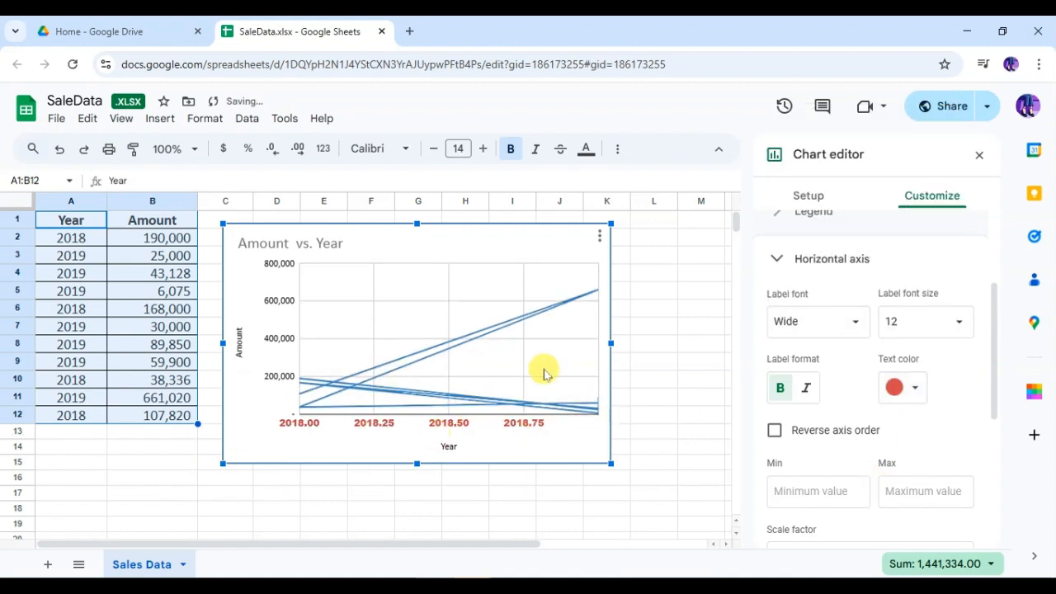
left_click(790, 261)
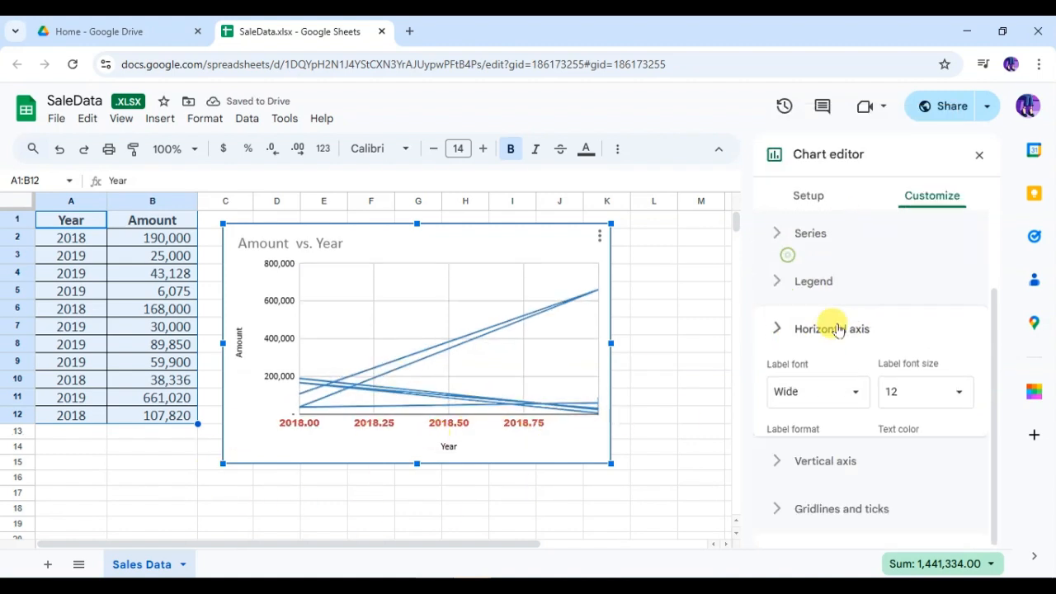
Format the vertical axis labels with the Wide font, size 12 and a dark orange text color
left_click(777, 466)
scroll(931, 393, "down", 2)
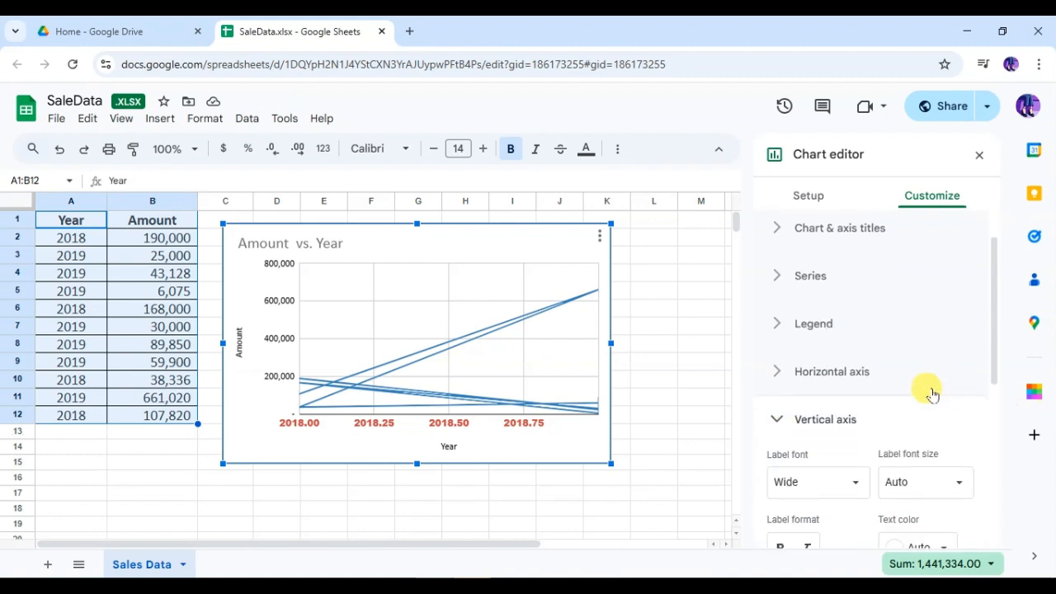
left_click(846, 377)
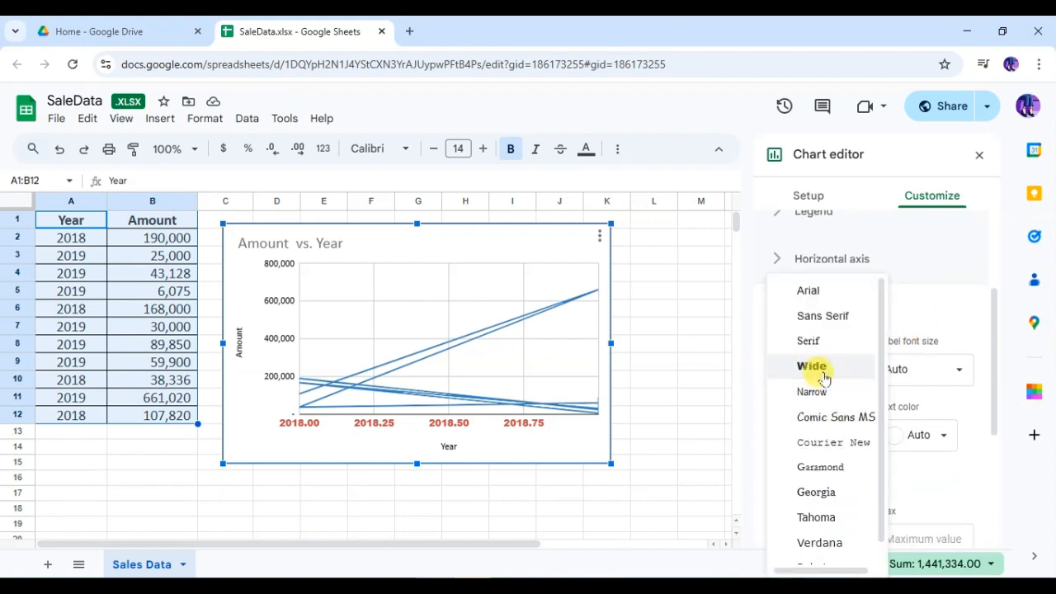
left_click(815, 371)
left_click(914, 382)
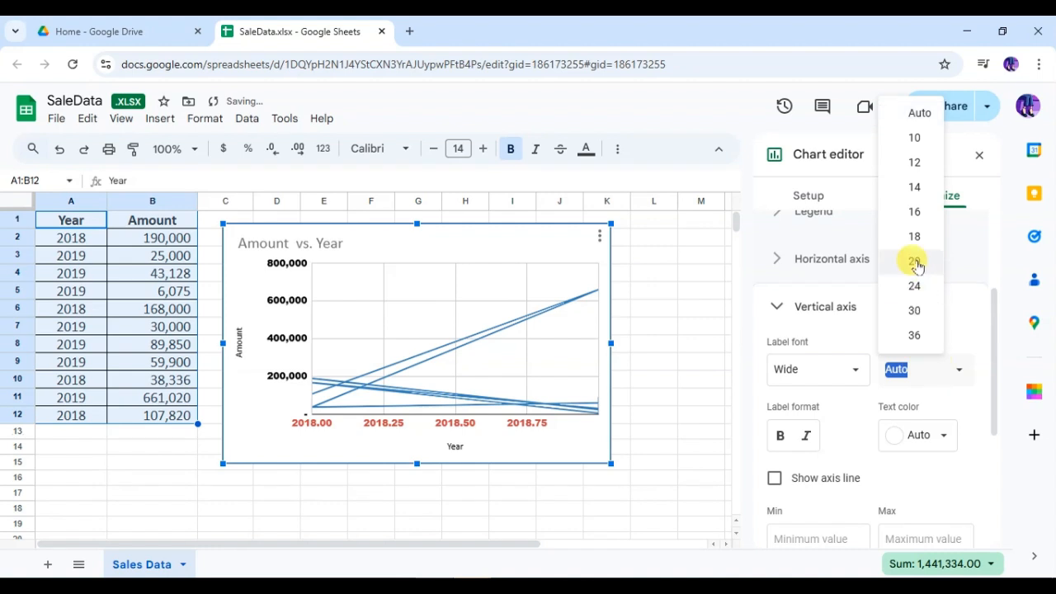
left_click(917, 164)
left_click(917, 435)
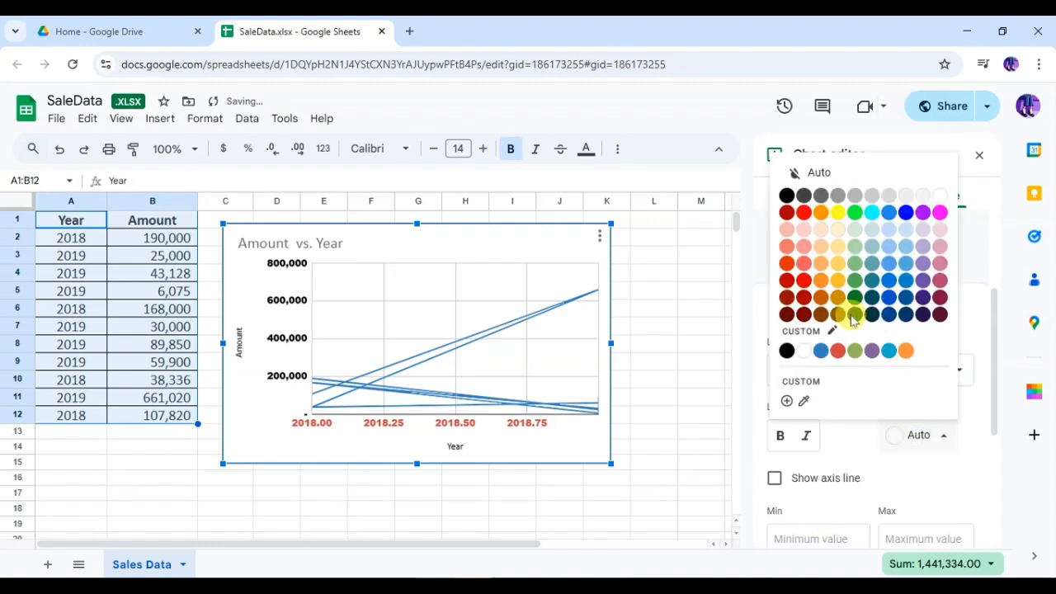
left_click(819, 293)
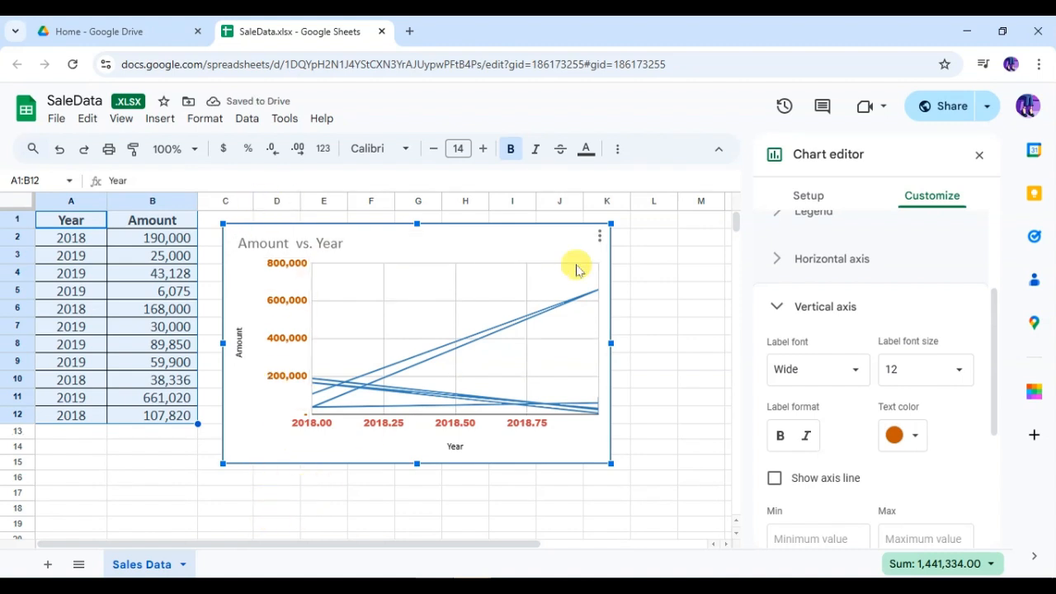
left_click(779, 307)
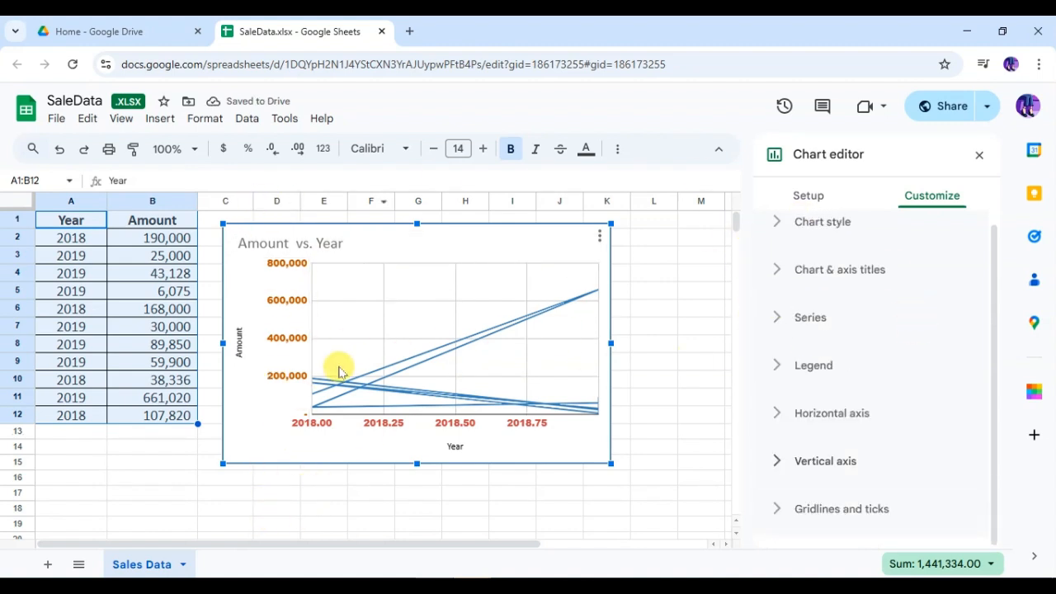
Try a green chart background, and settle on yellow as the background color
scroll(902, 394, "up", 1)
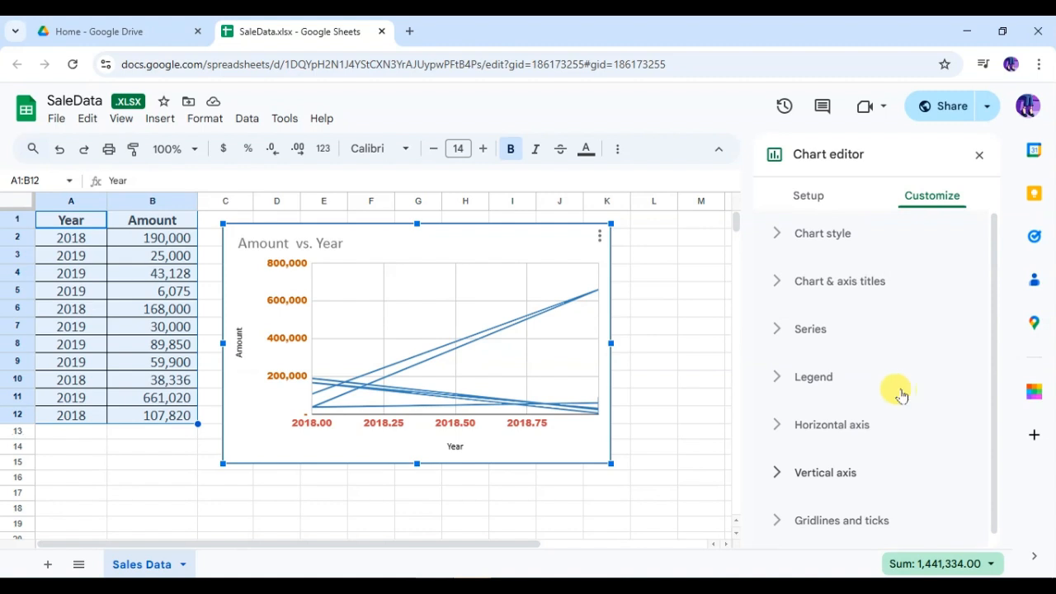
left_click(779, 239)
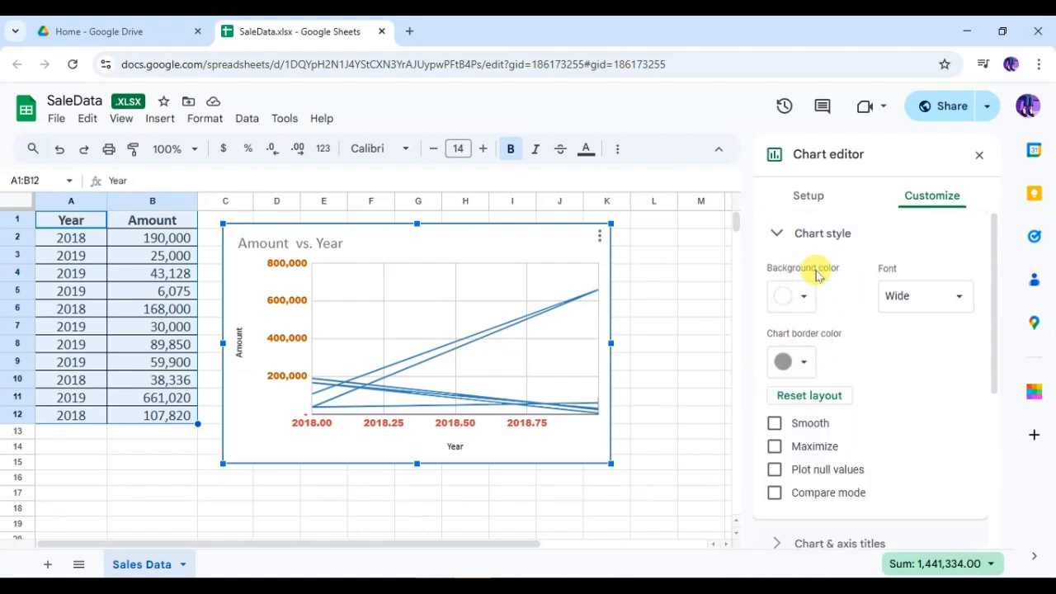
left_click(801, 297)
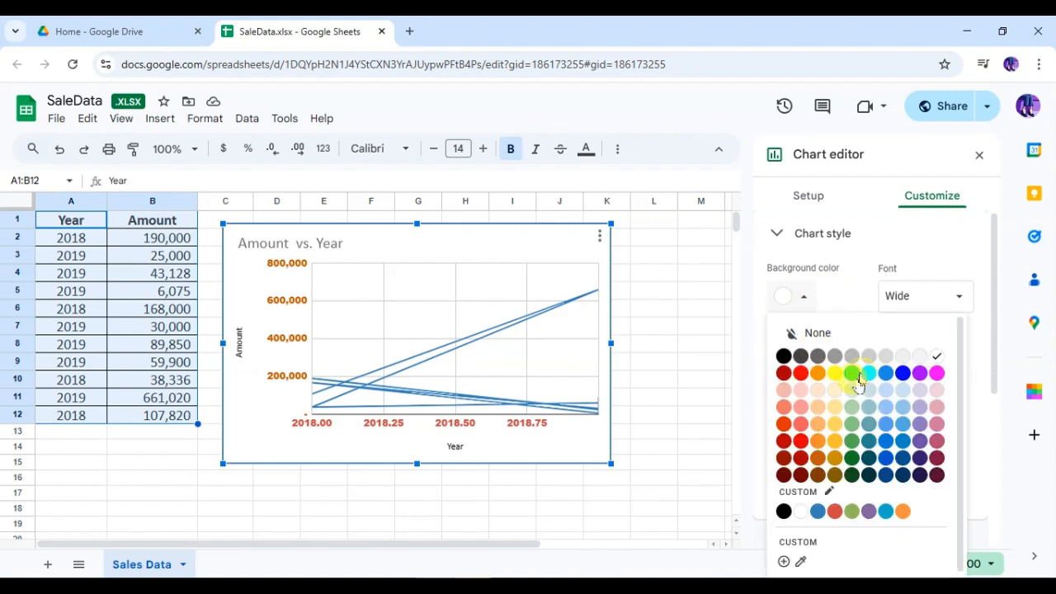
left_click(852, 376)
left_click(795, 302)
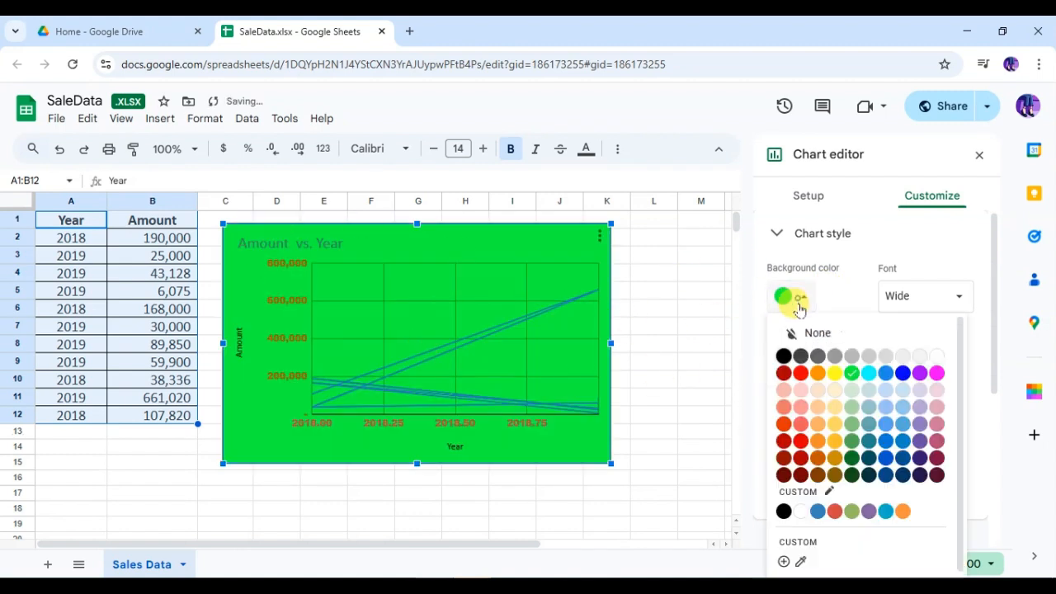
left_click(835, 373)
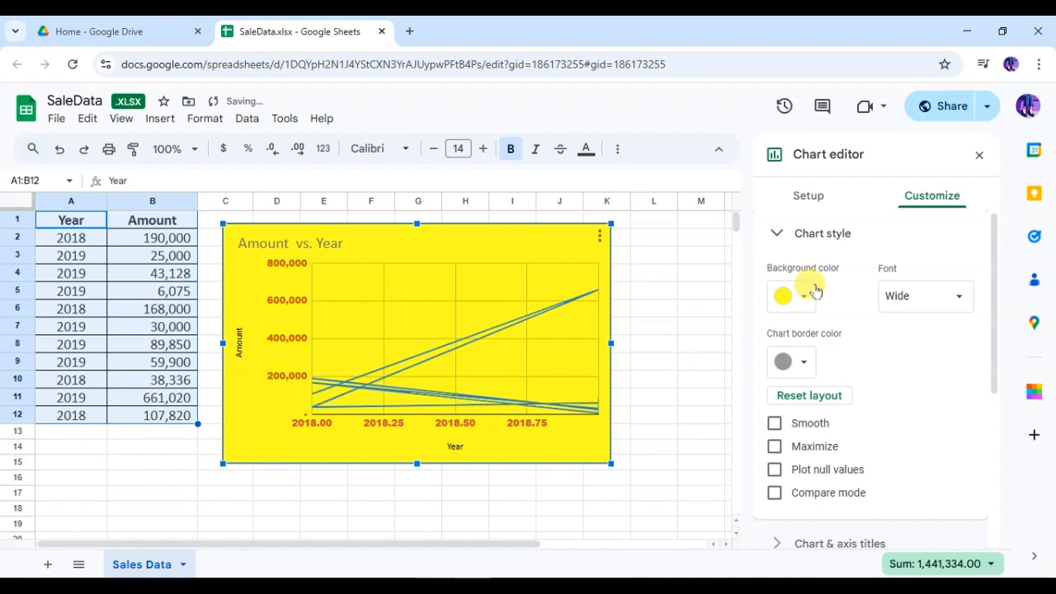
Set the chart style font to Georgia and the chart border color to red
left_click(941, 296)
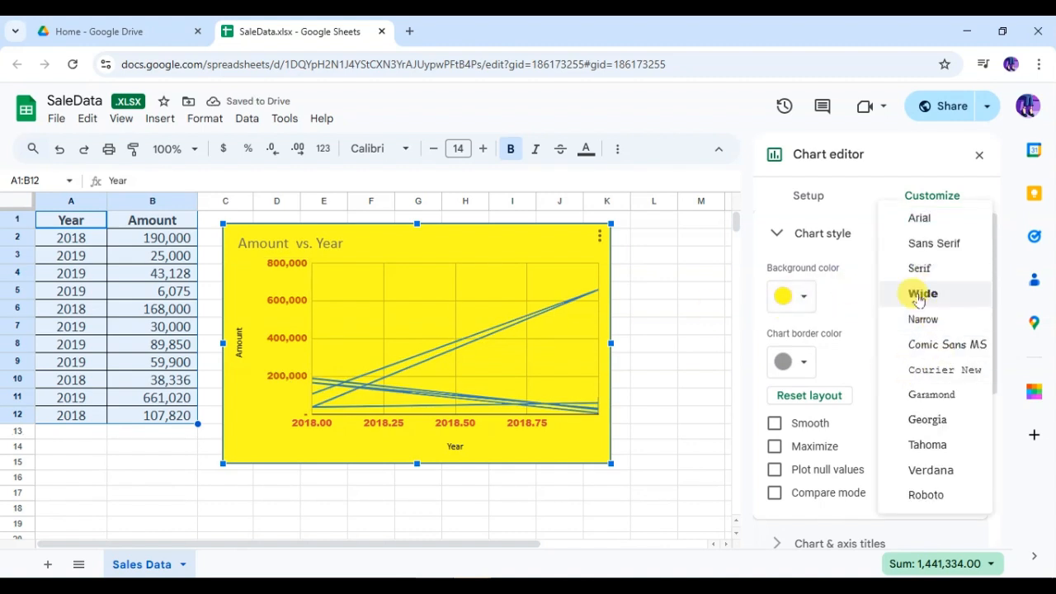
left_click(929, 420)
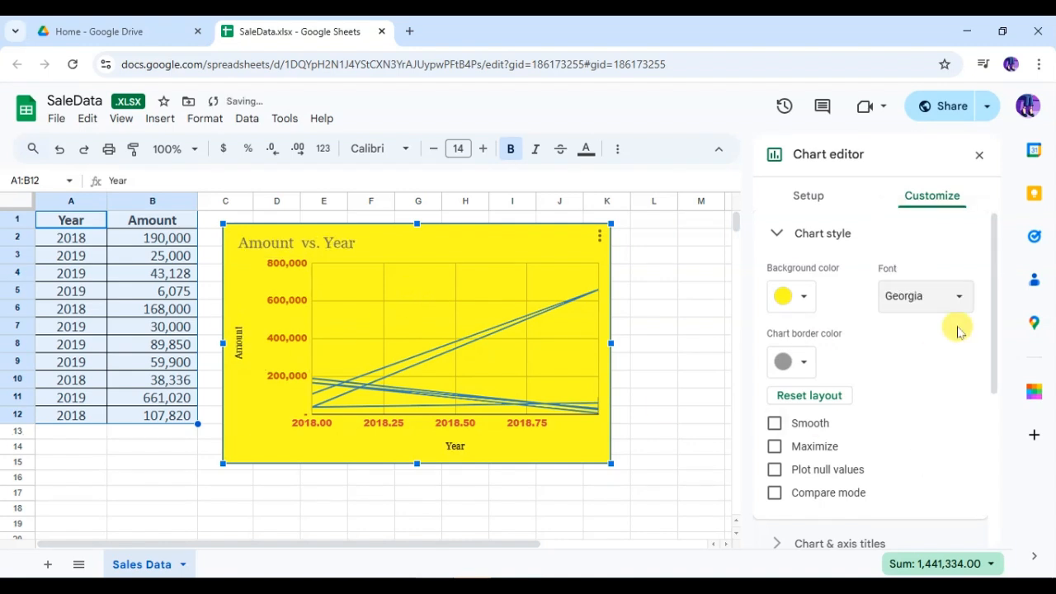
left_click(798, 361)
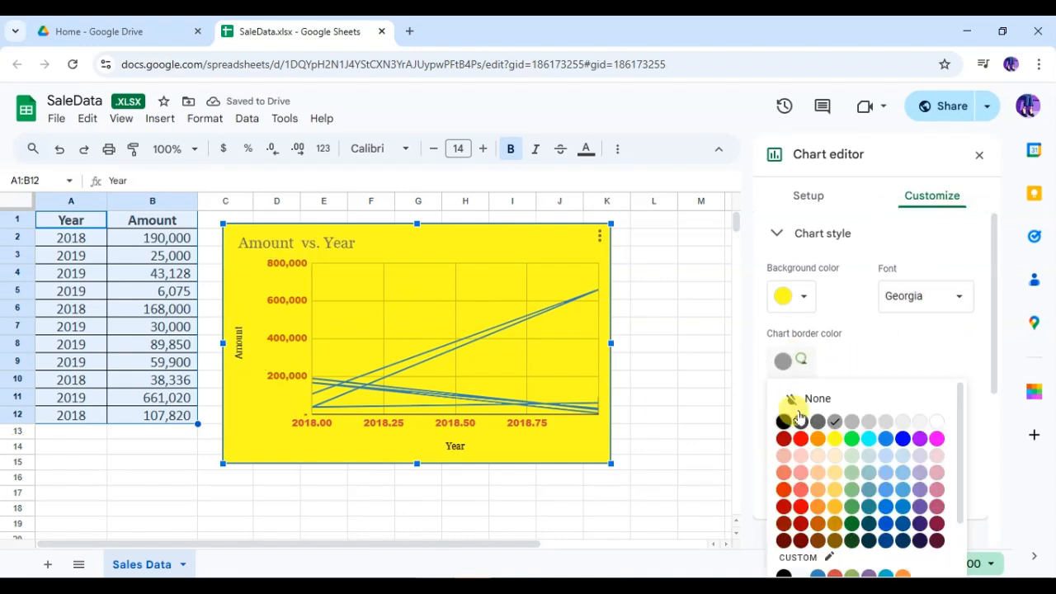
left_click(798, 441)
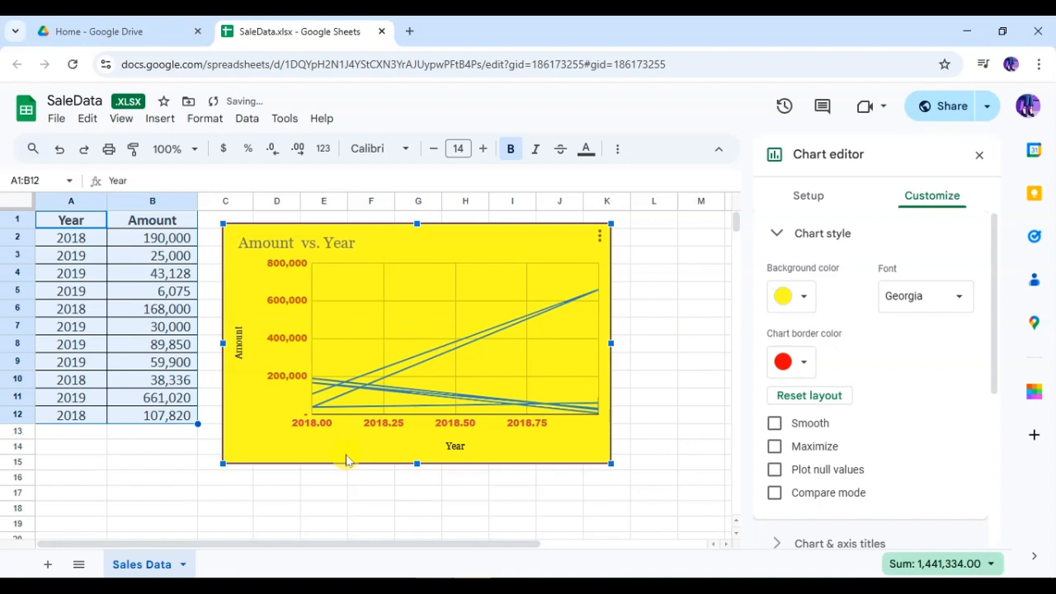
left_click(779, 236)
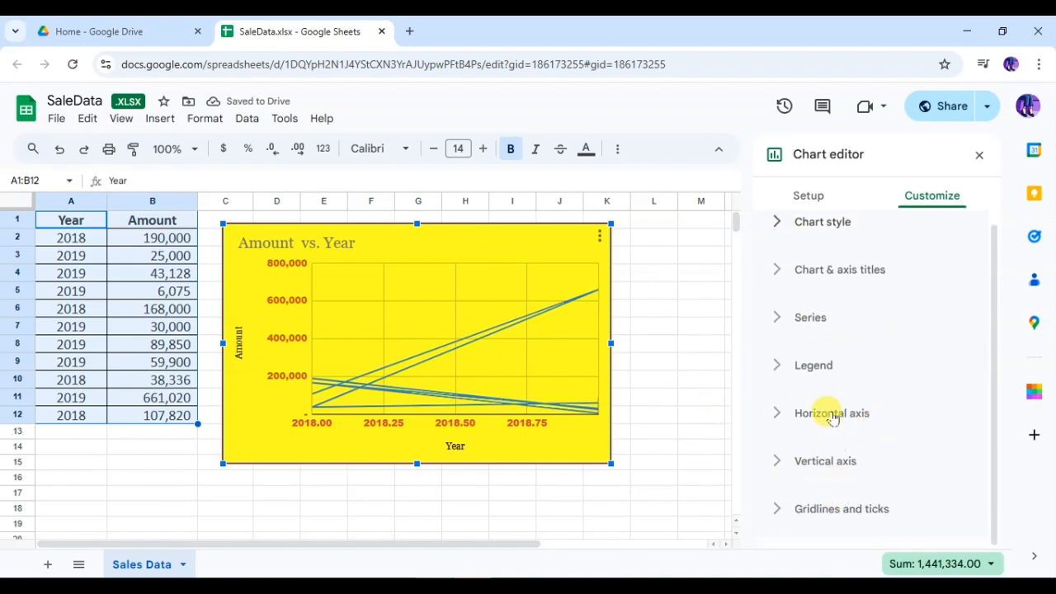
Try long-dash, dash-dot and solid line styles for the Amount series, and settle on the short-dashed line type
left_click(775, 321)
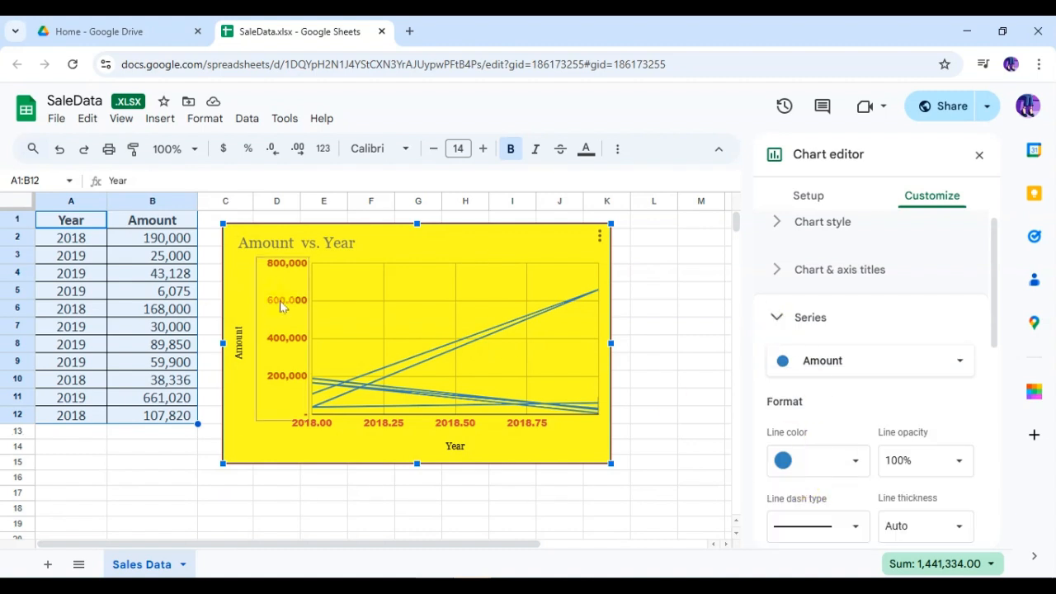
scroll(883, 392, "down", 2)
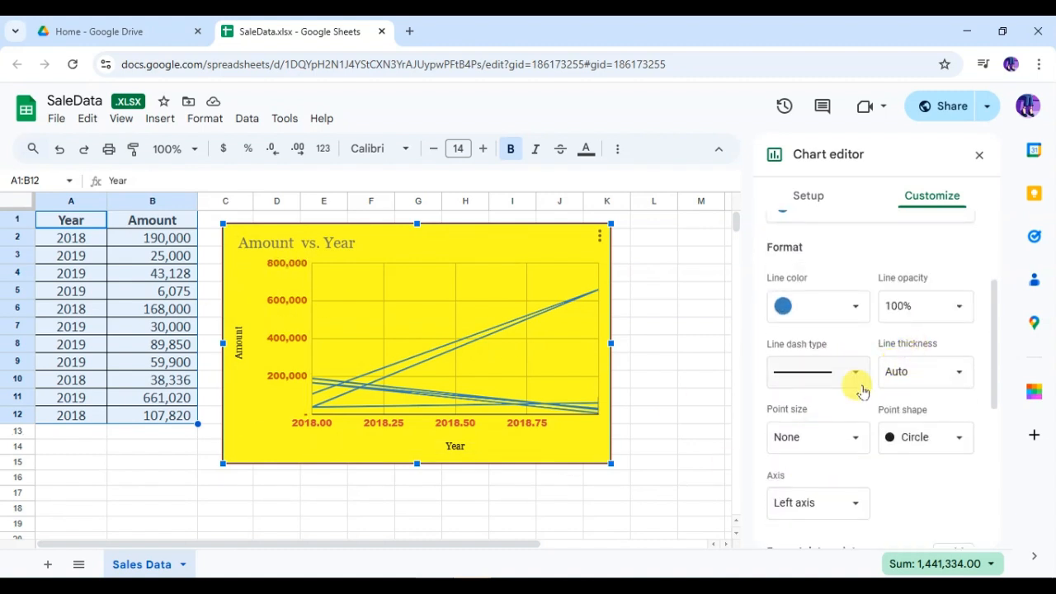
left_click(863, 392)
left_click(820, 424)
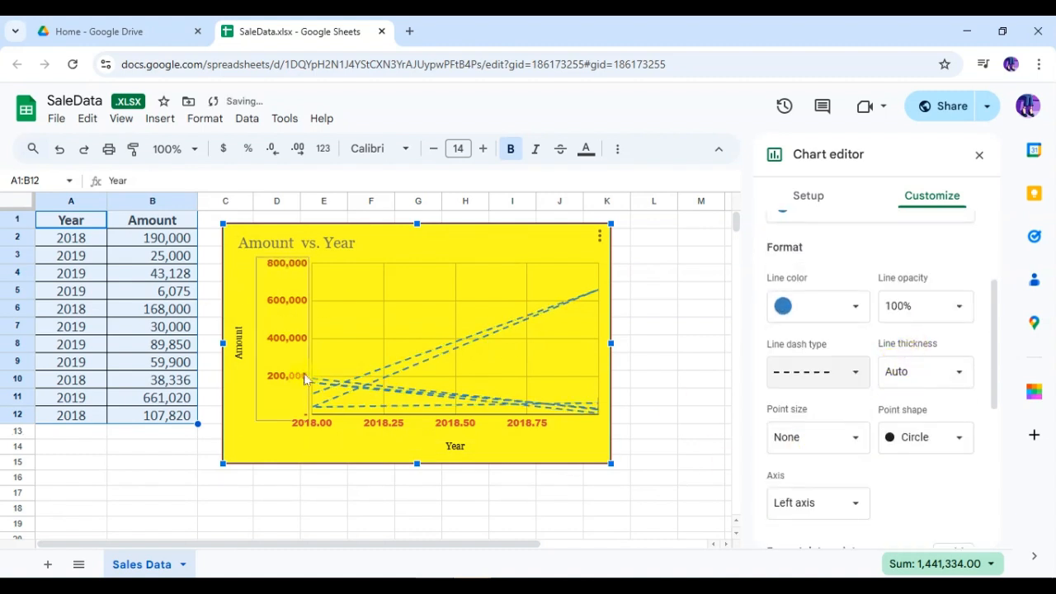
left_click(829, 371)
left_click(825, 415)
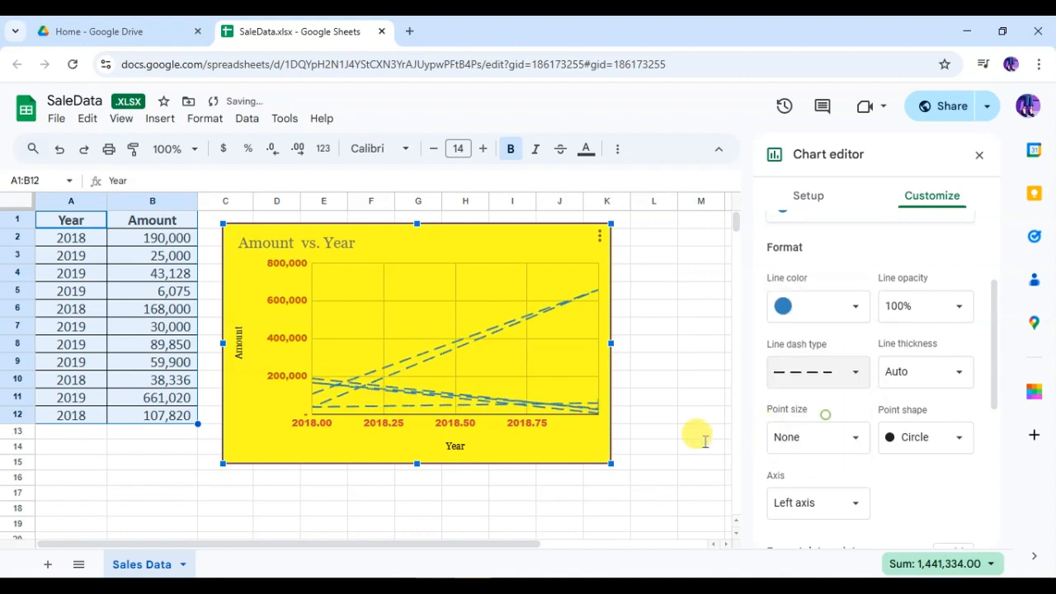
left_click(852, 373)
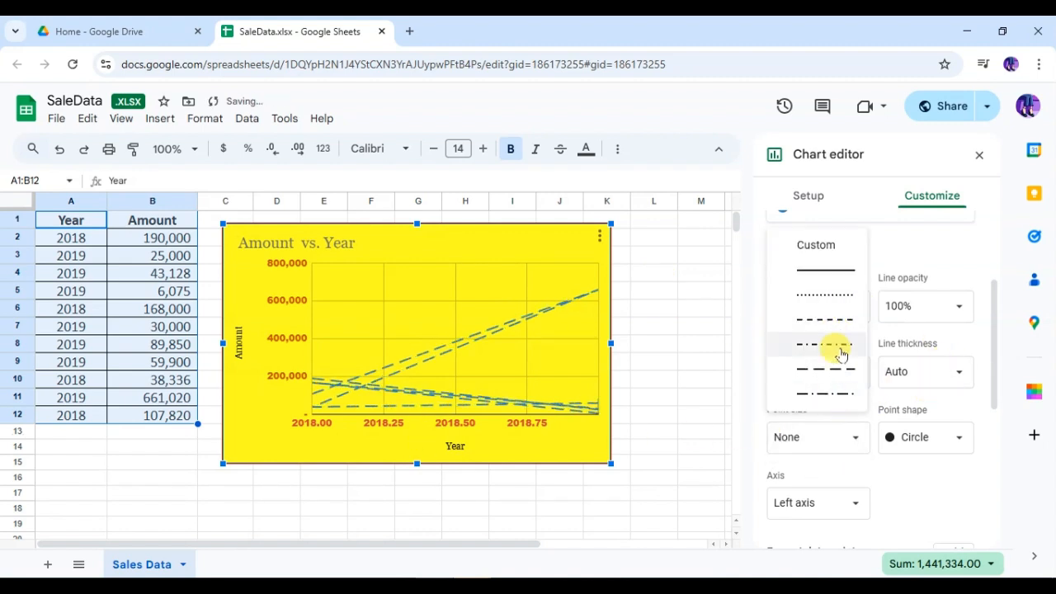
left_click(838, 350)
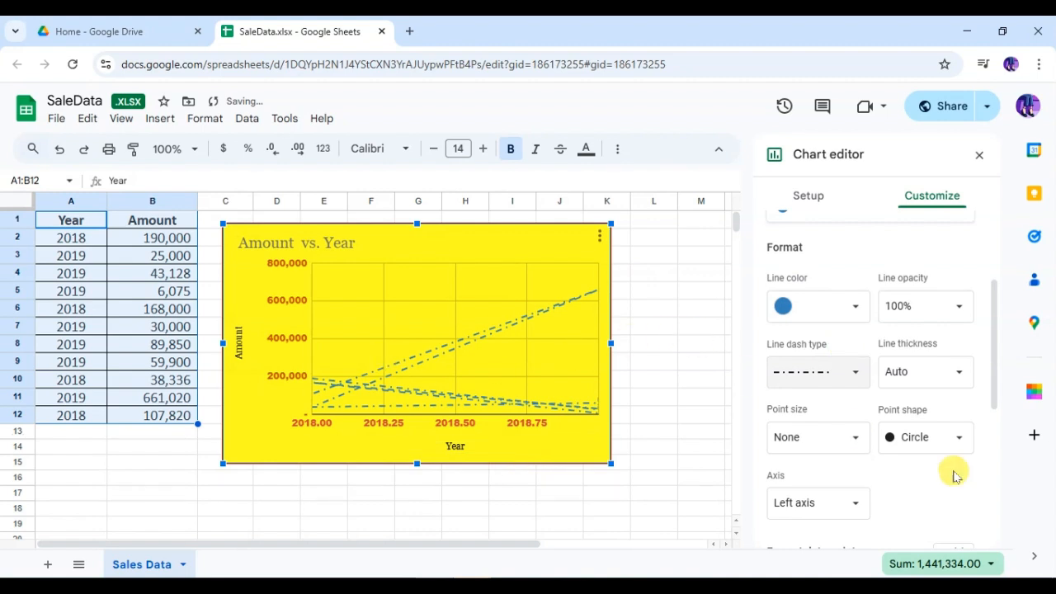
left_click(856, 373)
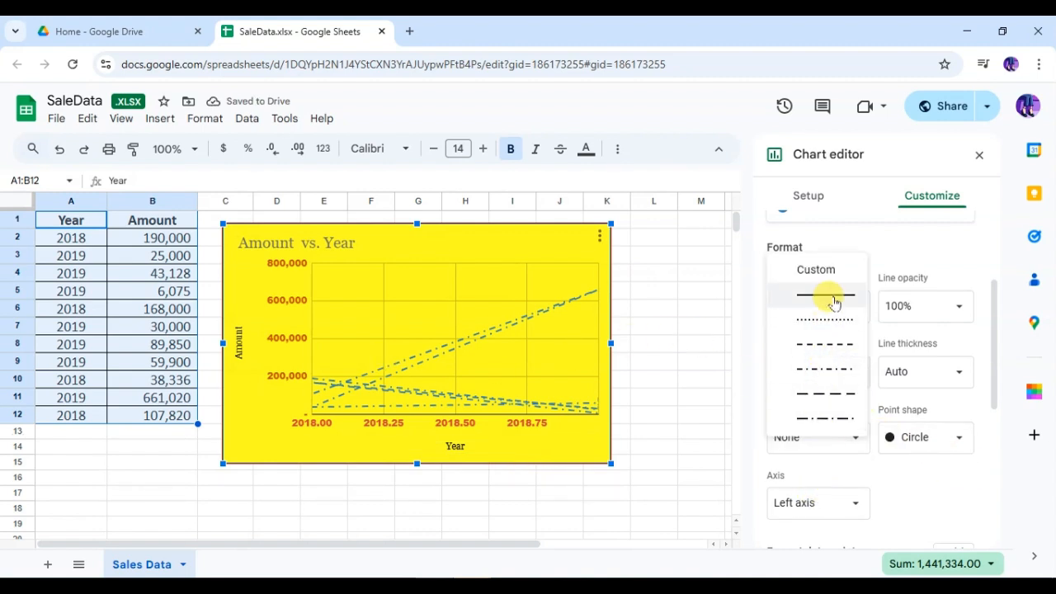
left_click(832, 299)
left_click(830, 377)
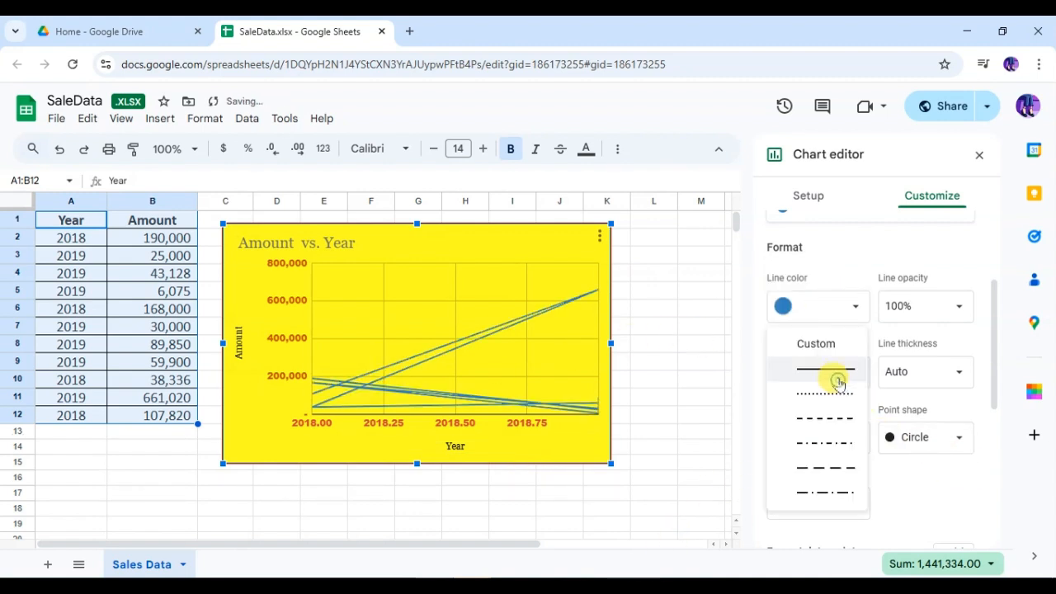
left_click(820, 370)
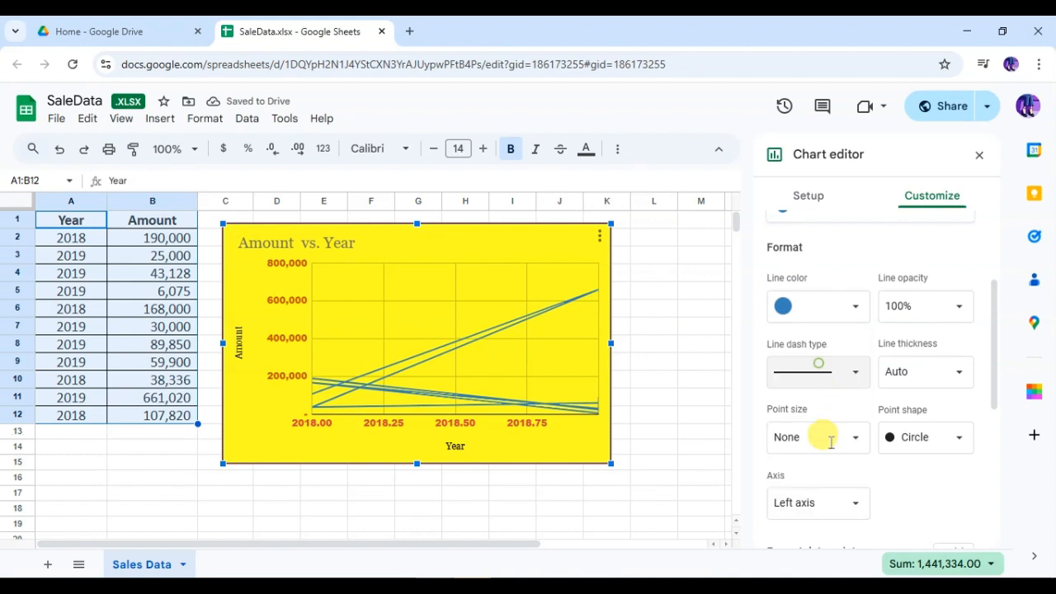
left_click(840, 375)
left_click(821, 419)
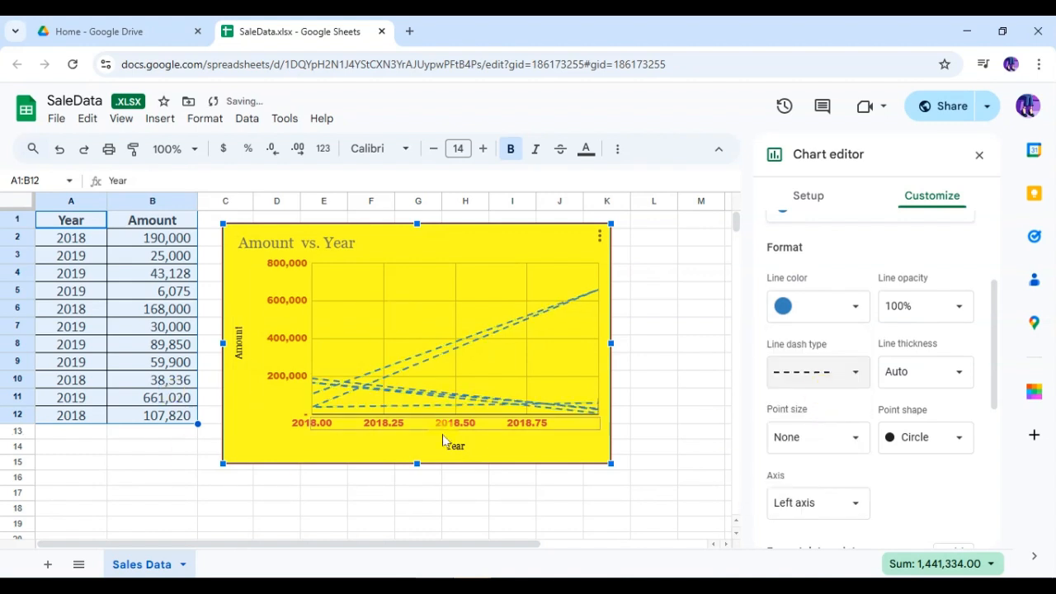
Try a 2px line thickness for the Amount series, and settle on 4px
left_click(949, 371)
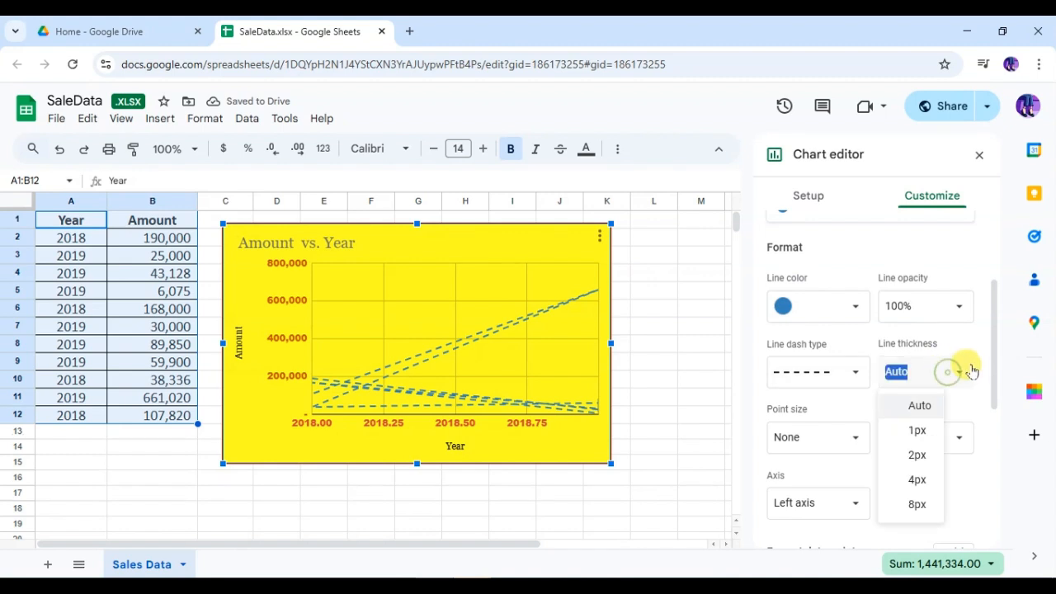
left_click(917, 455)
left_click(950, 381)
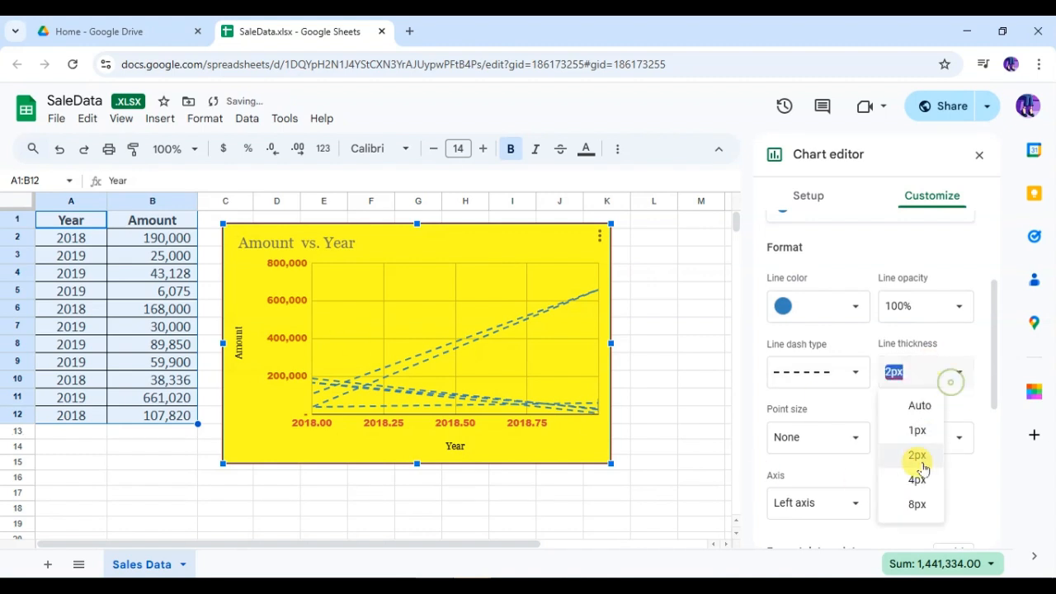
left_click(918, 479)
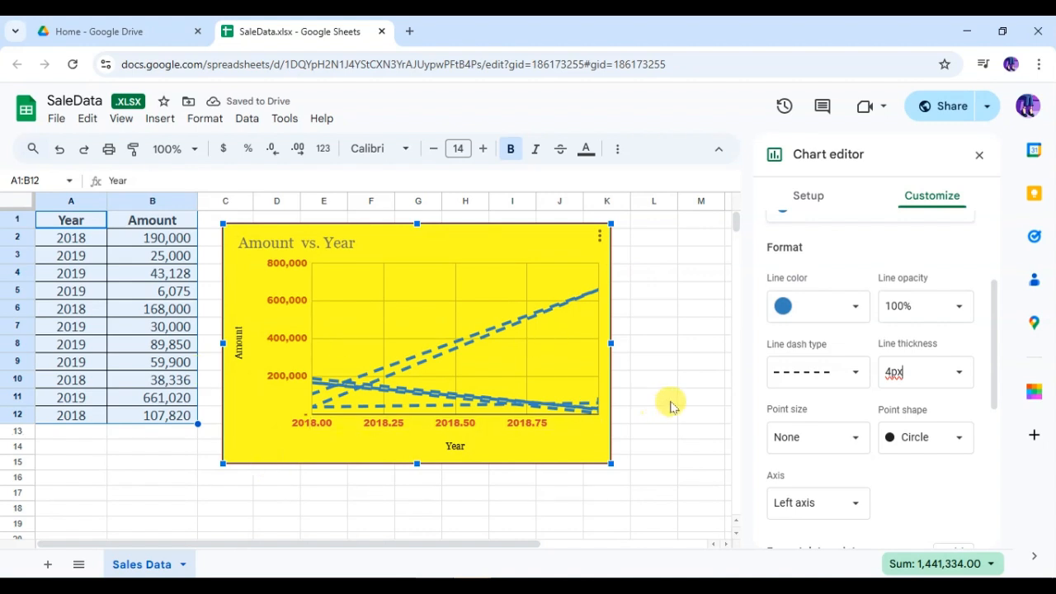
Collapse the Series settings and close the chart editor
scroll(846, 399, "up", 2)
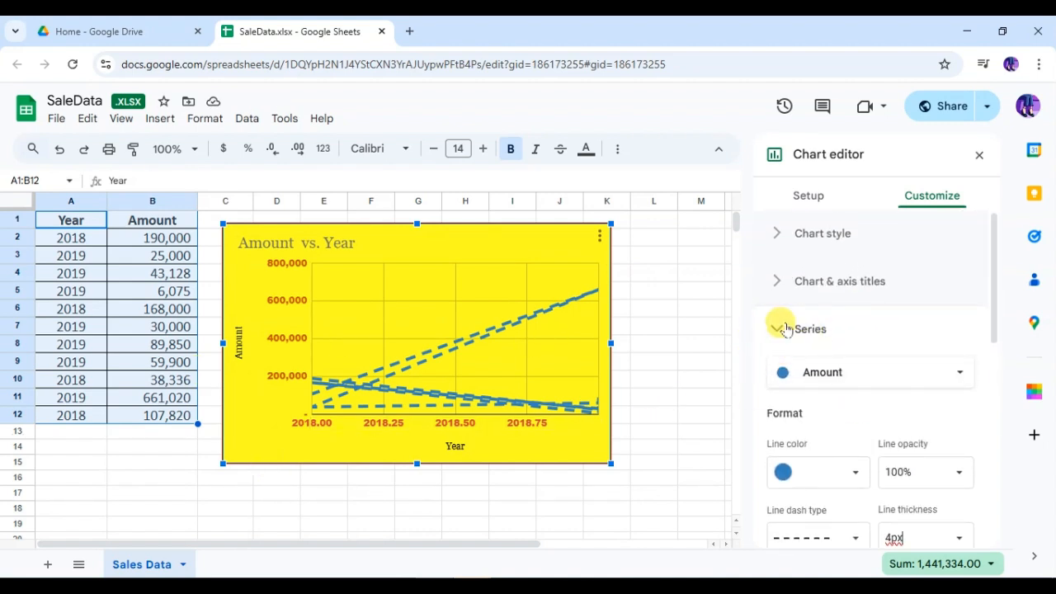
left_click(775, 328)
scroll(890, 461, "down", 1)
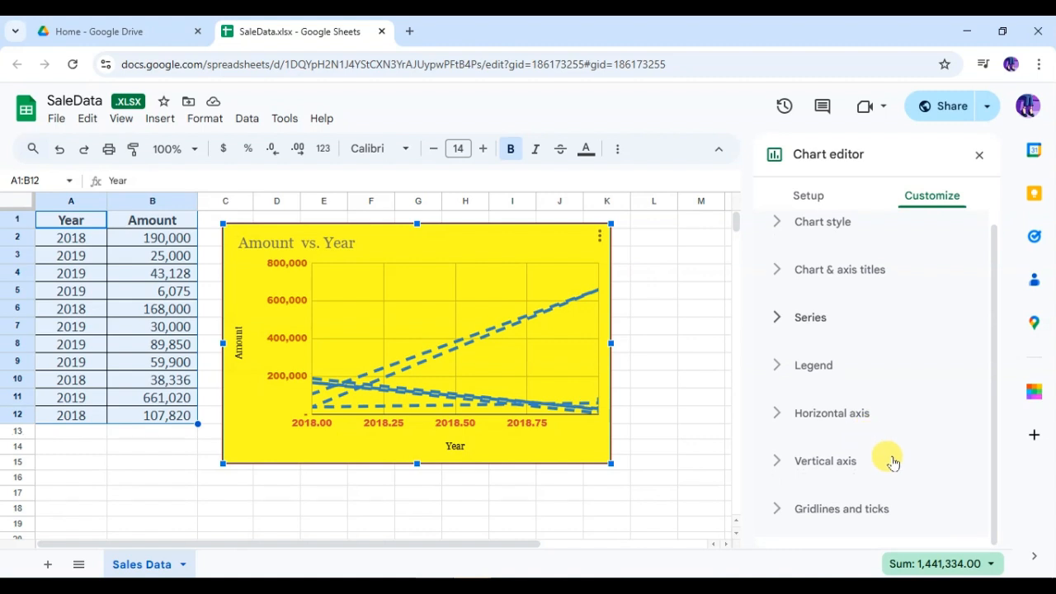
scroll(878, 472, "up", 1)
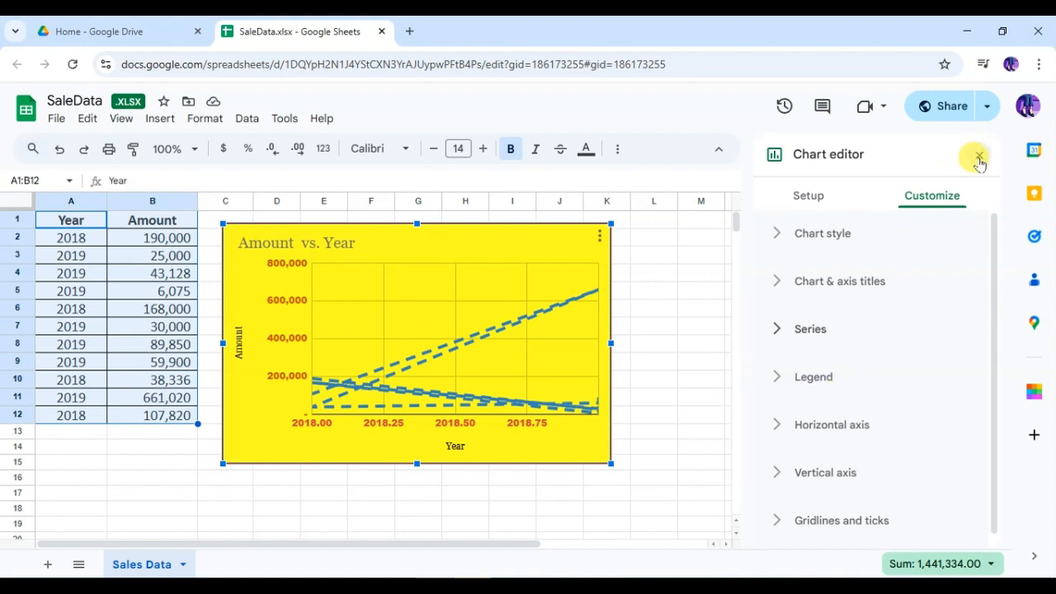
left_click(978, 157)
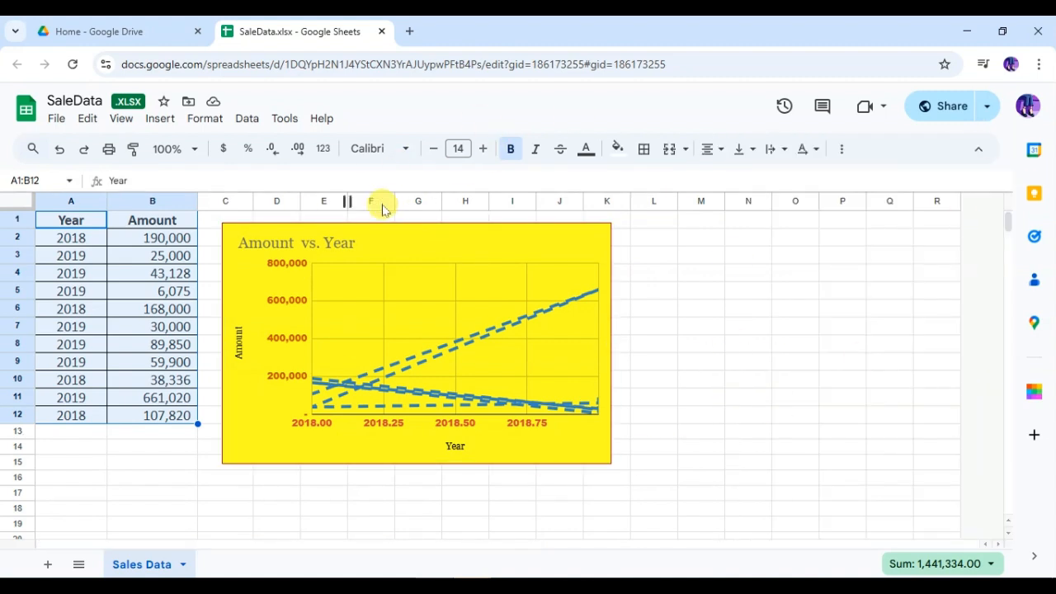
Select the Amount vs. Year chart and reopen it for editing
left_click(483, 241)
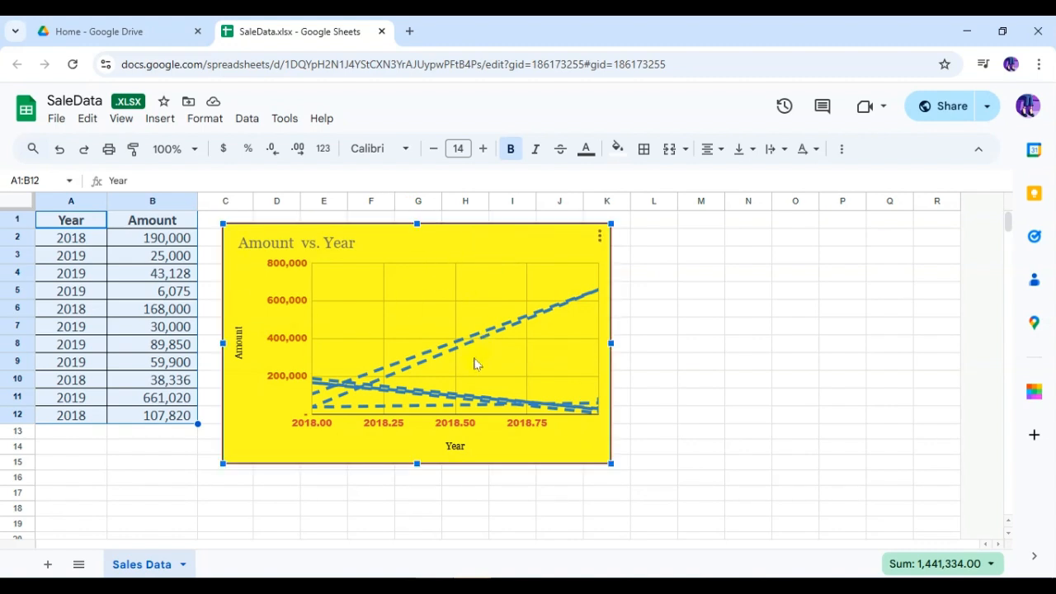
left_click(600, 240)
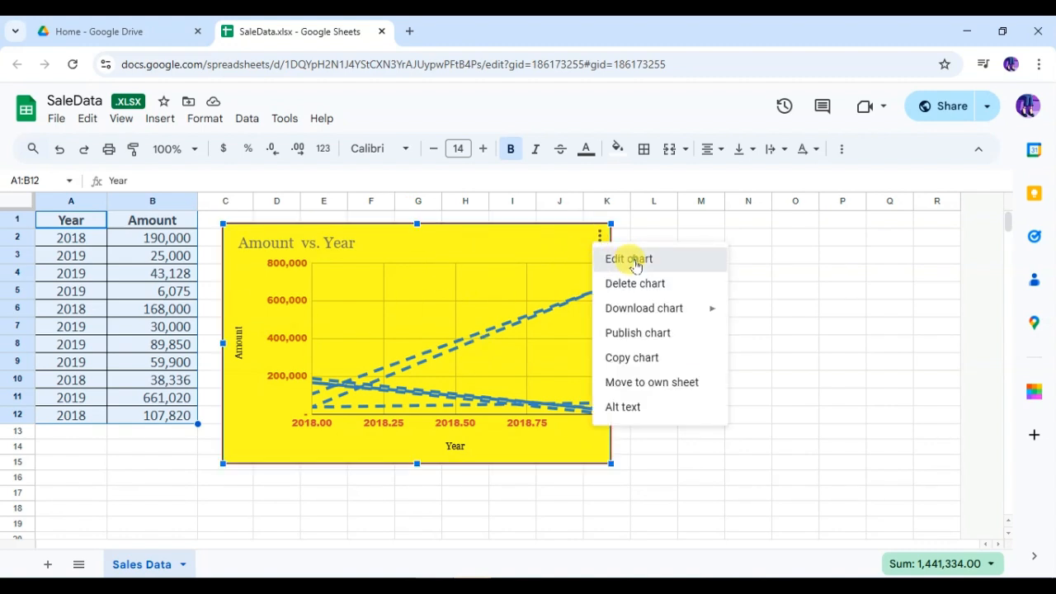
left_click(633, 259)
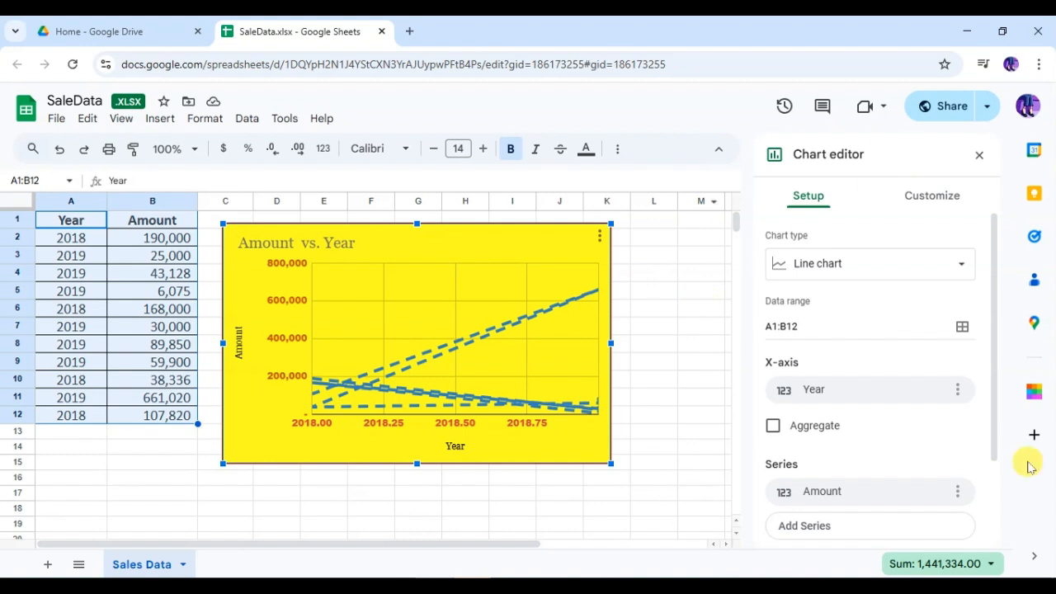